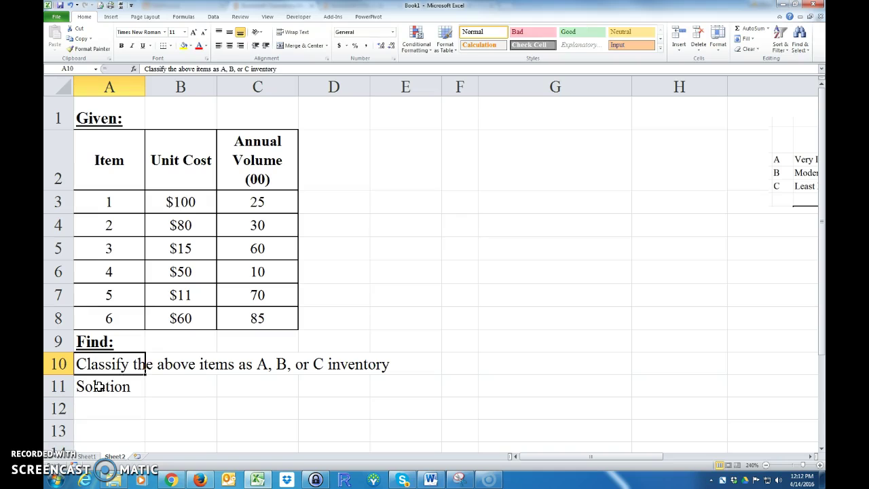
- Make the Solution heading in A11 bold and underlined
left_click(101, 383)
left_click(121, 45)
left_click(142, 45)
- Copy the Item, Unit Cost and Annual Volume table to A12 and change the A11 heading to "Solution:"
left_click_drag(126, 146, 245, 313)
right_click(248, 156)
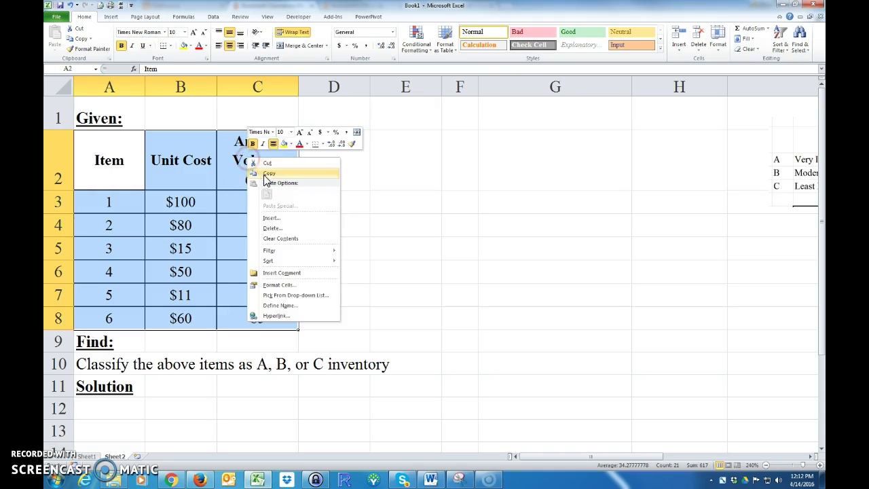
left_click(269, 178)
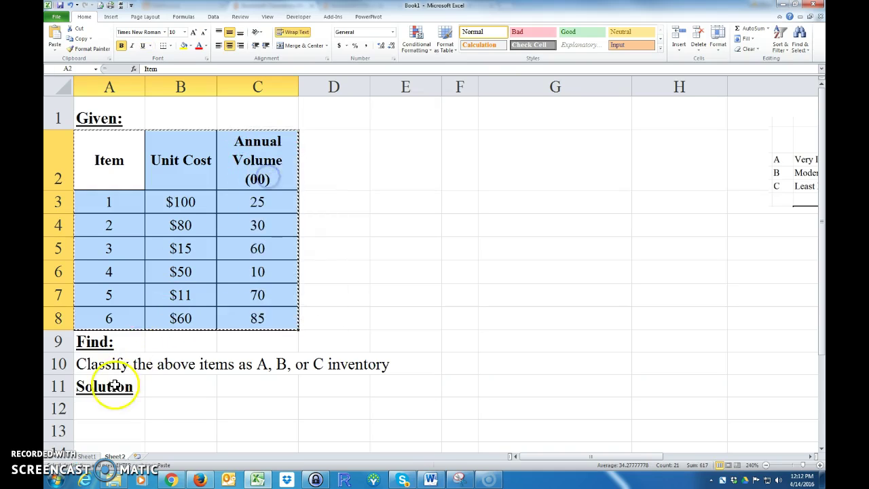
left_click(107, 410)
right_click(107, 408)
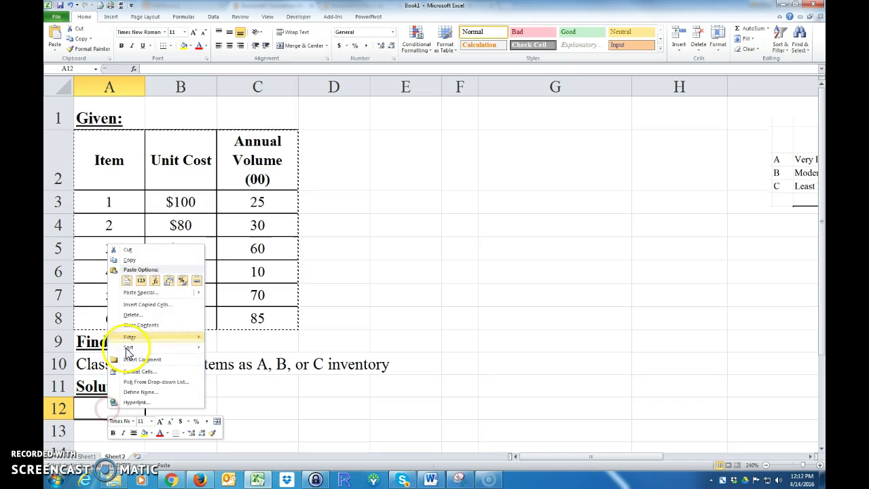
left_click(128, 281)
double_click(138, 386)
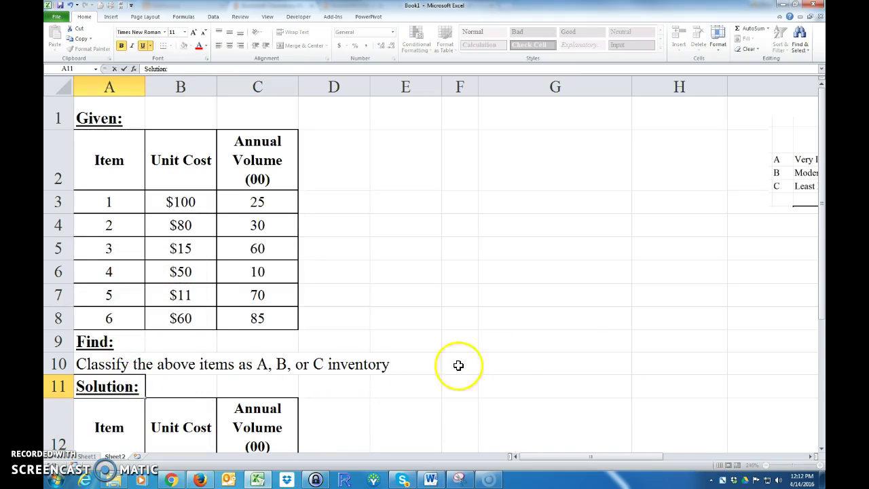
- Move the A, B, C classification criteria picture beneath the copied table, starting around row 20
left_click_drag(776, 203, 605, 377)
scroll(475, 326, "down", 3)
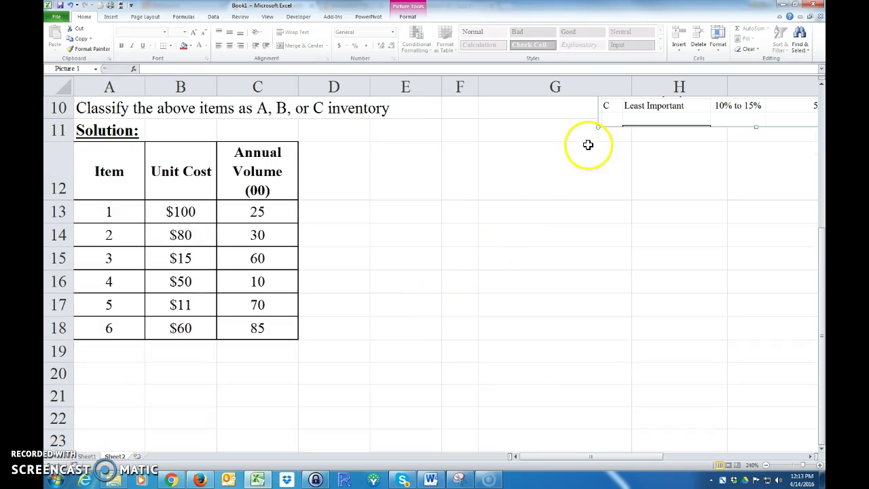
left_click_drag(611, 124, 132, 428)
scroll(396, 283, "up", 1)
scroll(346, 233, "down", 1)
left_click_drag(163, 352, 157, 372)
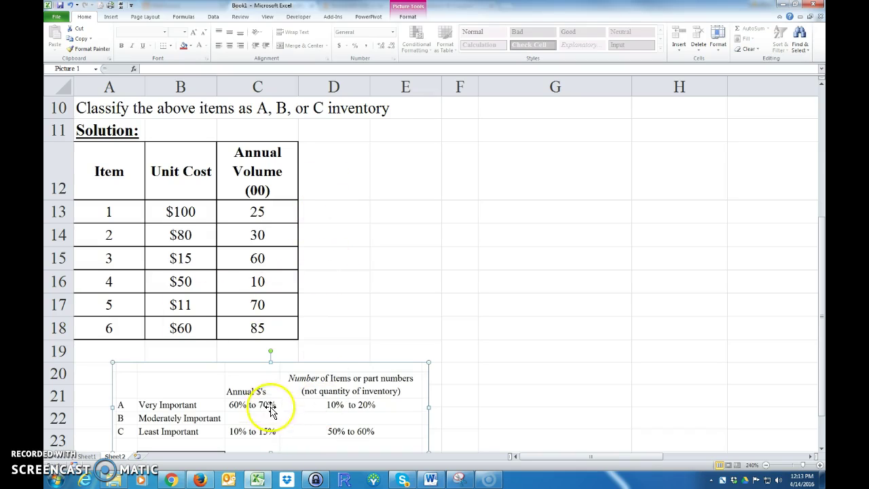
- Enter the column header "Annual $'s" in D12
left_click(331, 177)
type("Annual")
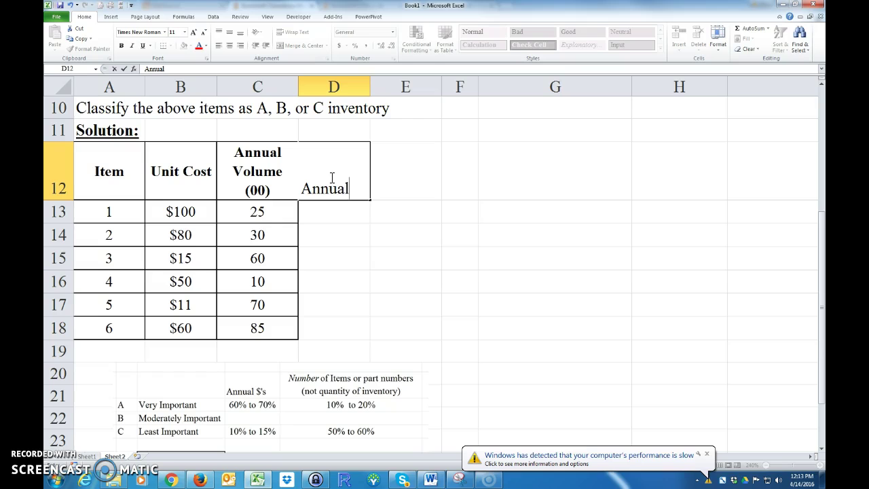
type(" $'s")
key("Return")
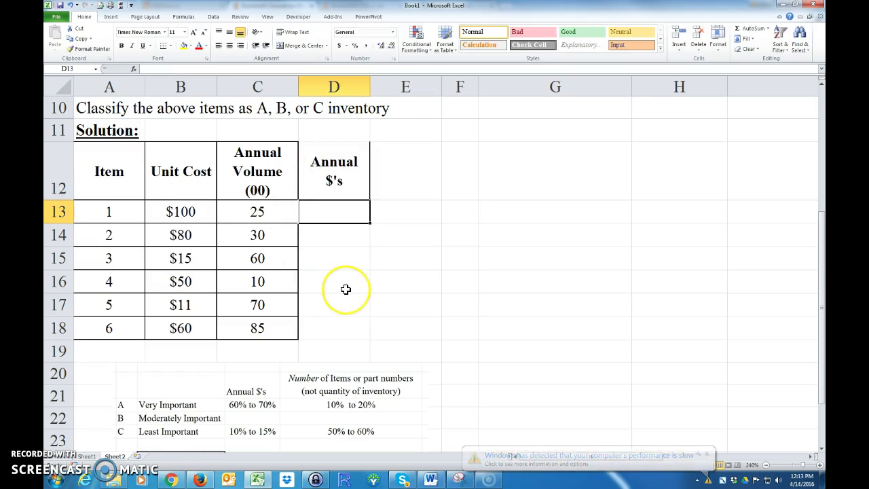
- Calculate item 1's annual dollars in D13 with the formula =B13*C13
type("=")
left_click(190, 212)
type("*")
left_click(257, 211)
key("Return")
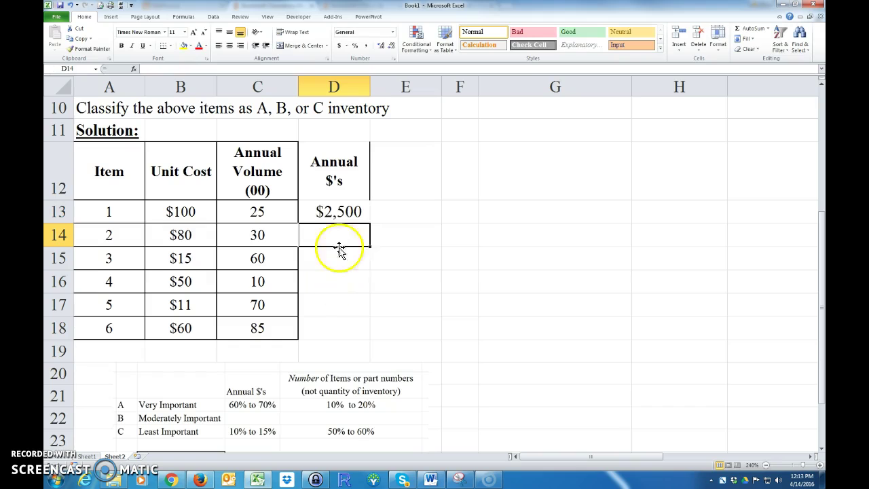
- Format D13 in the Accounting dollar format and fill its formula down to D18
left_click(338, 210)
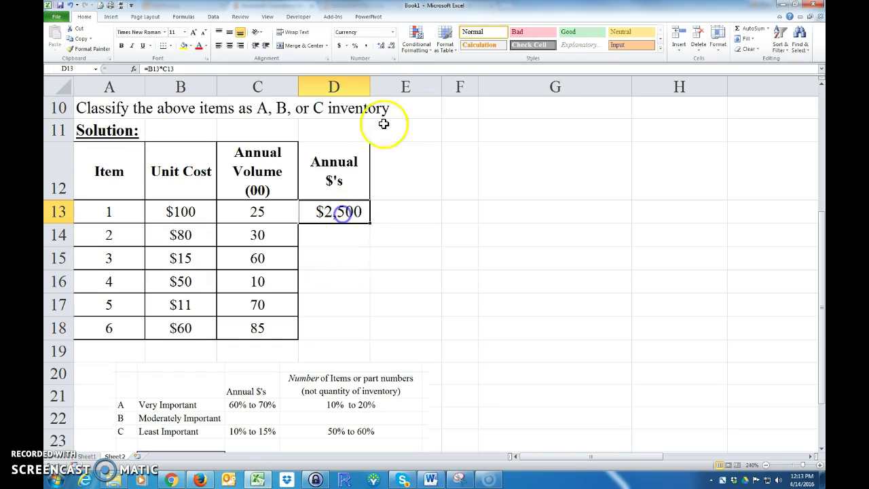
left_click(393, 32)
left_click(370, 63)
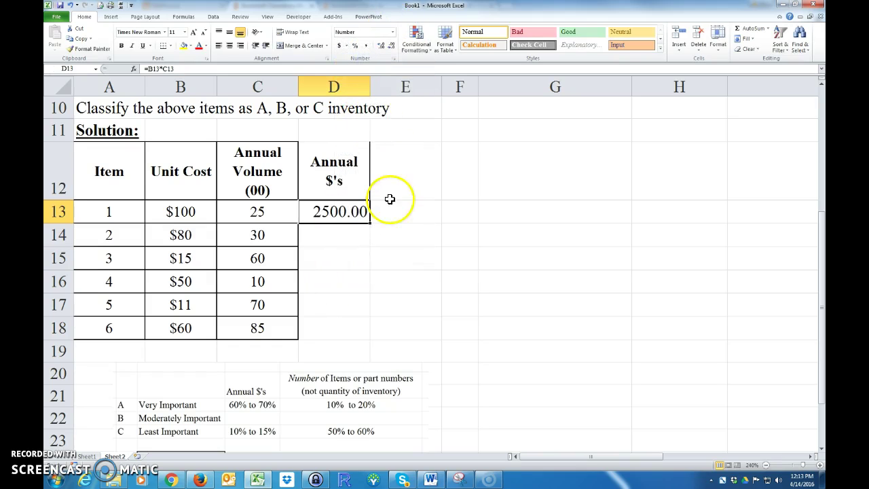
left_click(391, 47)
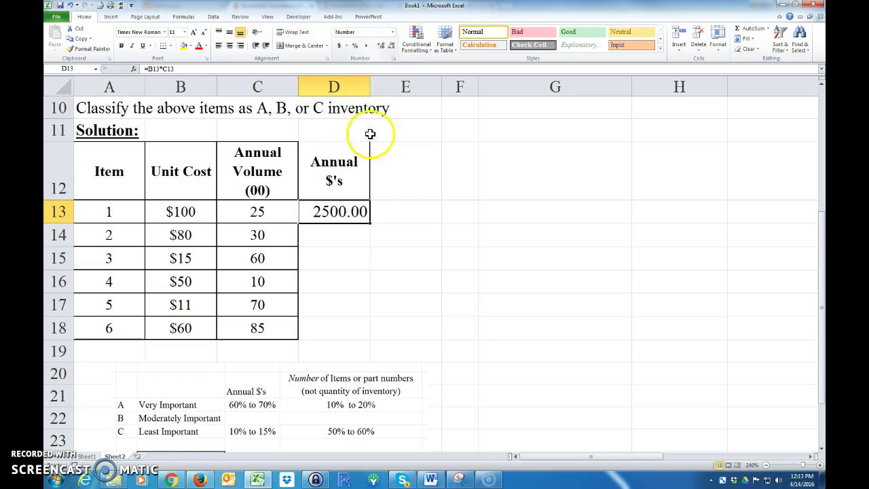
left_click(339, 46)
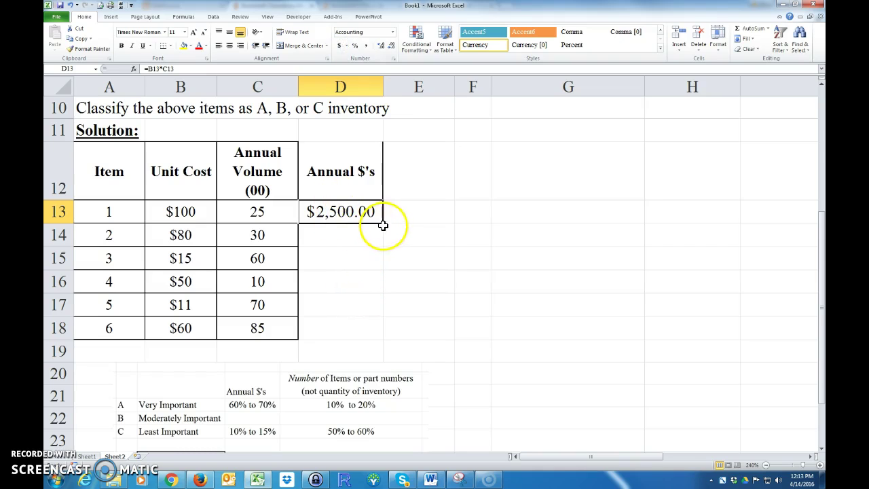
left_click_drag(384, 225, 370, 332)
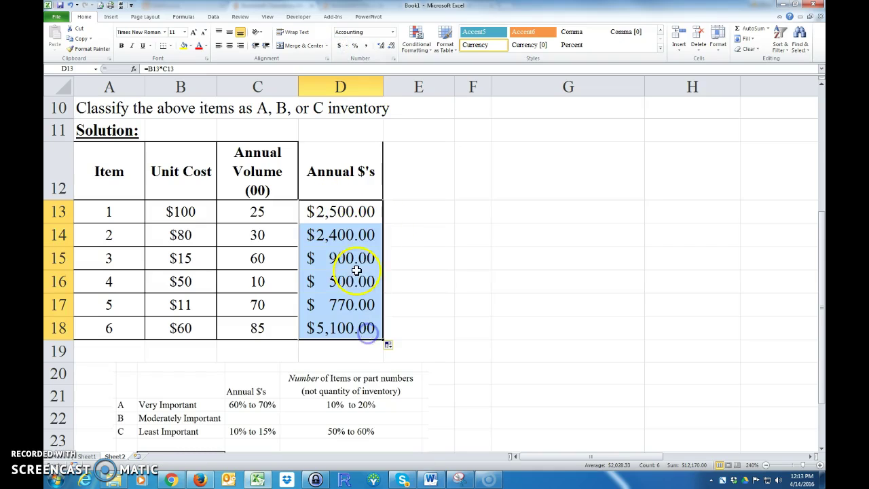
- Copy the formatting of the Annual Volume header in C12 to the Annual $'s header in D12
left_click(335, 147)
left_click(267, 175)
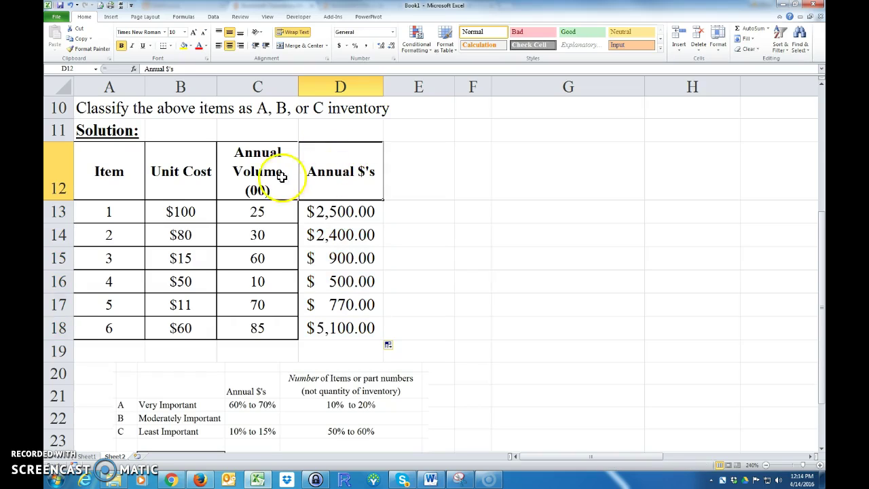
left_click(306, 170)
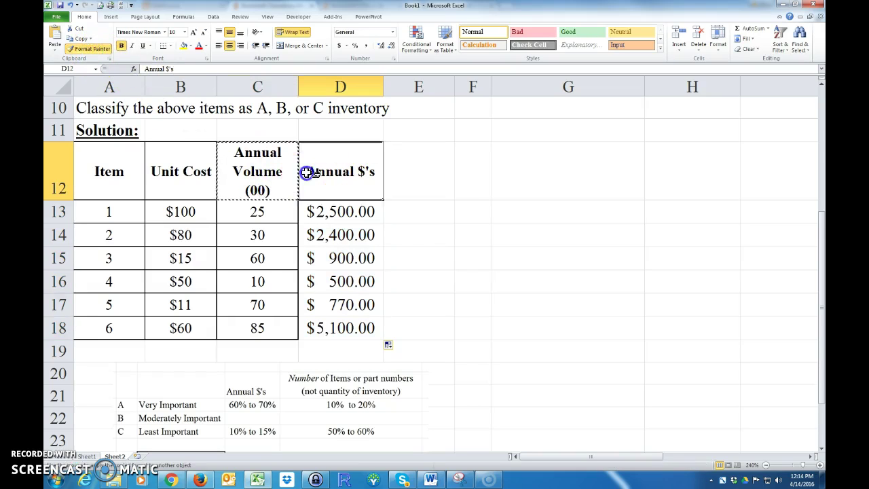
left_click(438, 240)
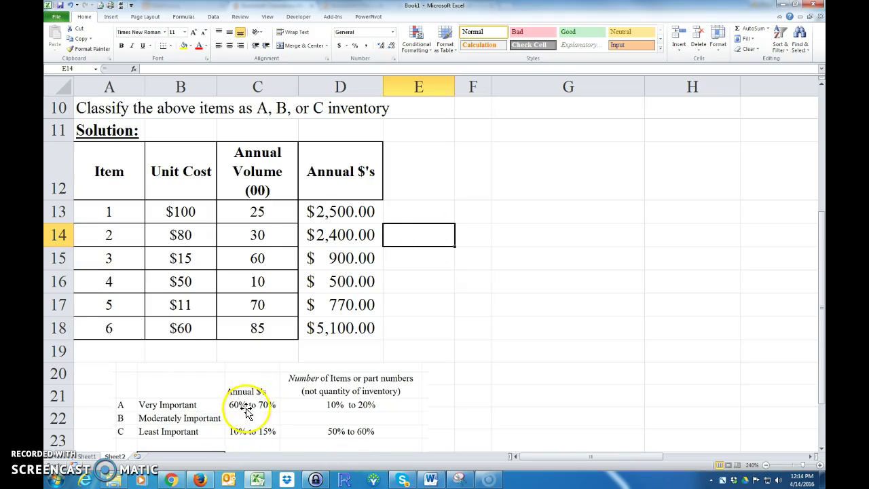
- Enter the header "Annual %$'s" in E12 and copy the formatting of D12 to it
left_click(402, 184)
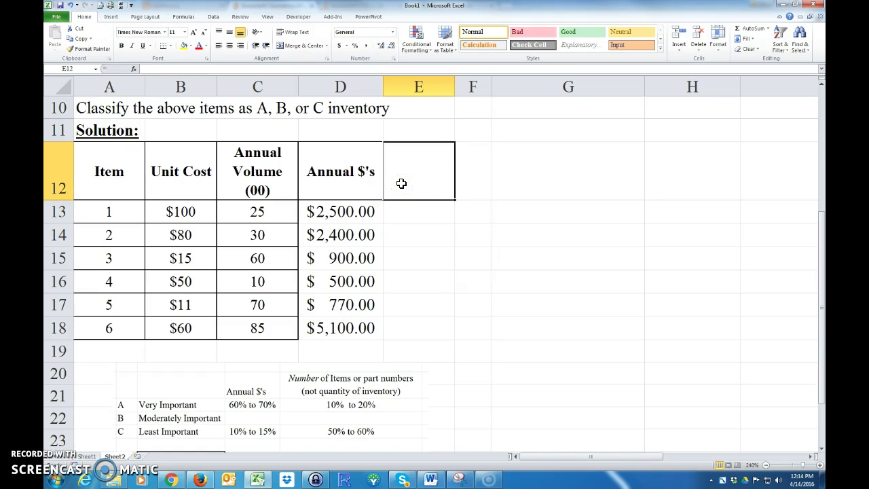
type("Annual %$'")
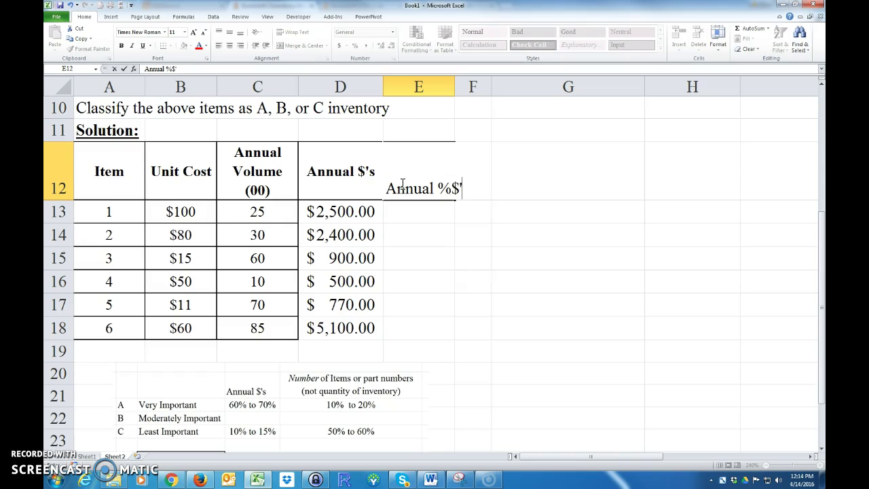
key("Return")
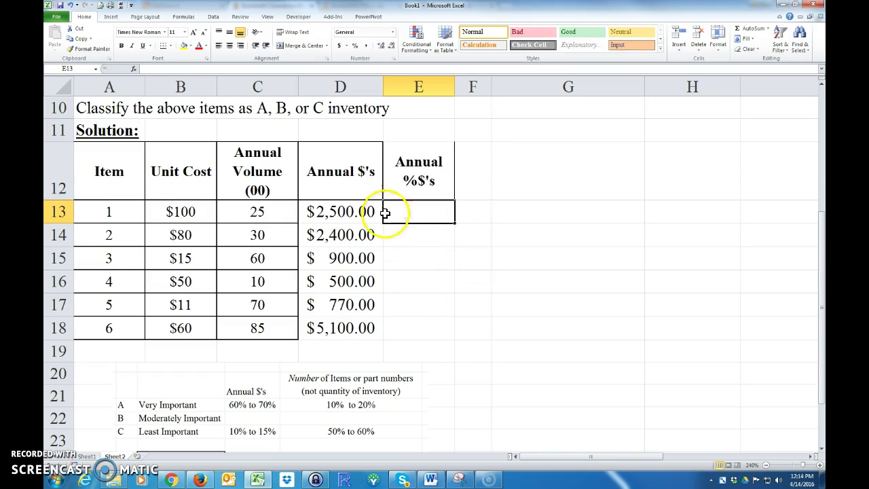
left_click(339, 149)
left_click(88, 49)
left_click(391, 176)
left_click(402, 214)
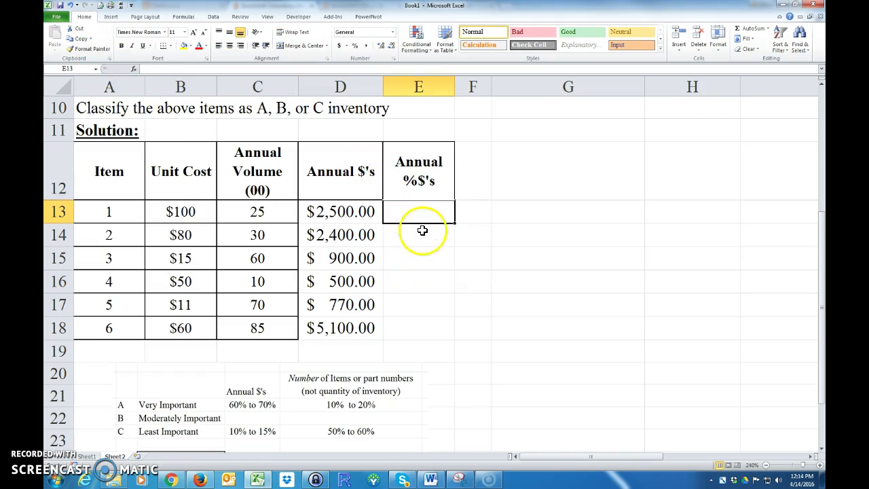
- Total the annual dollars of all items in D19 with AutoSum
left_click(336, 351)
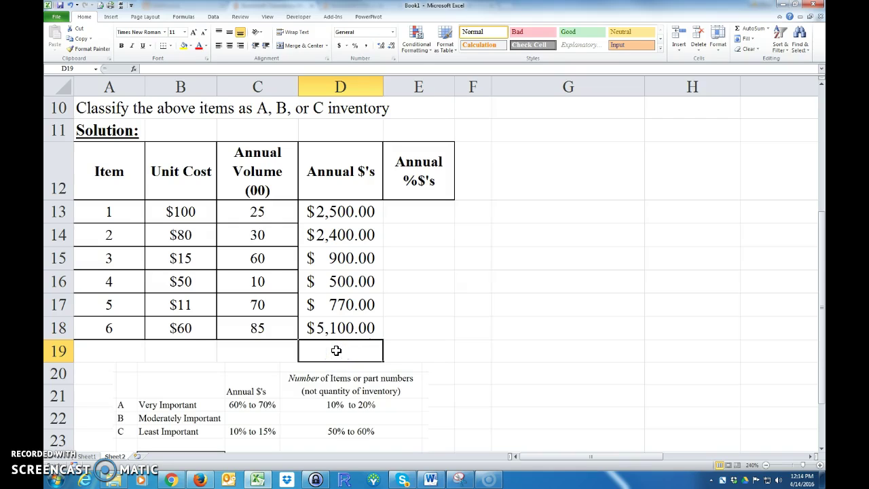
left_click(743, 28)
key("Return")
- Calculate item 1's share of total annual dollars in E13 with the formula =D13/$D$19
left_click(436, 212)
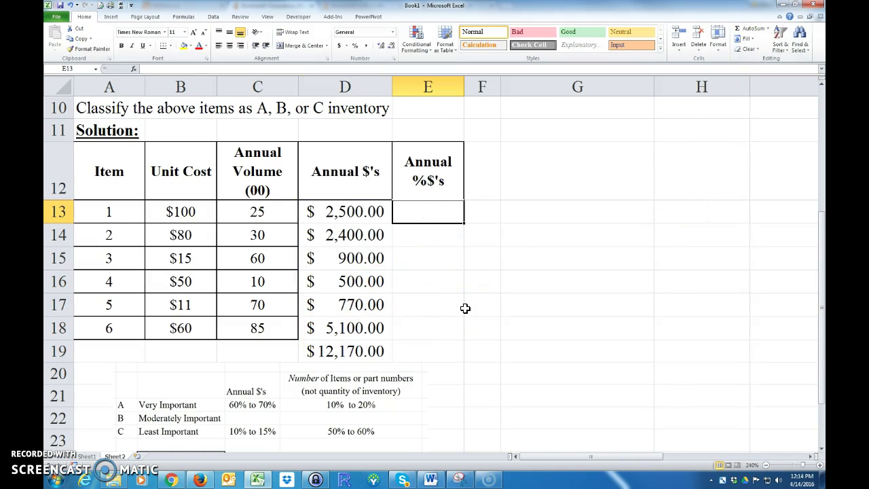
type("=")
left_click(340, 212)
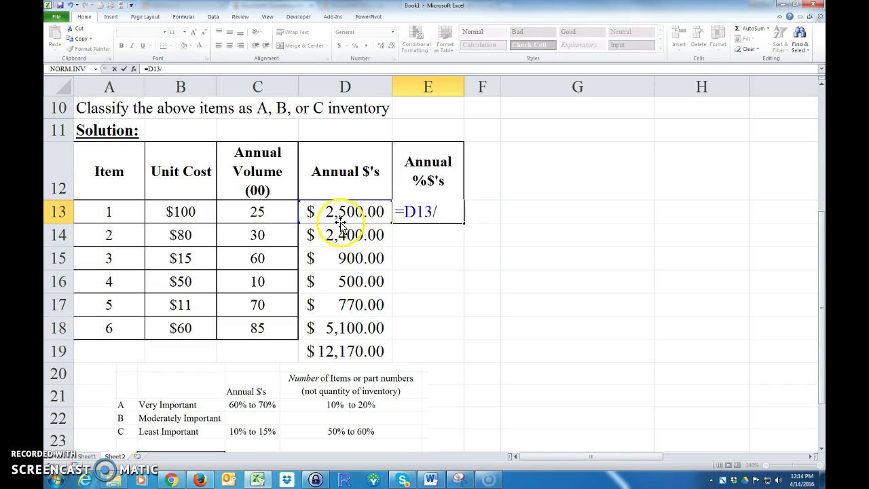
left_click(343, 351)
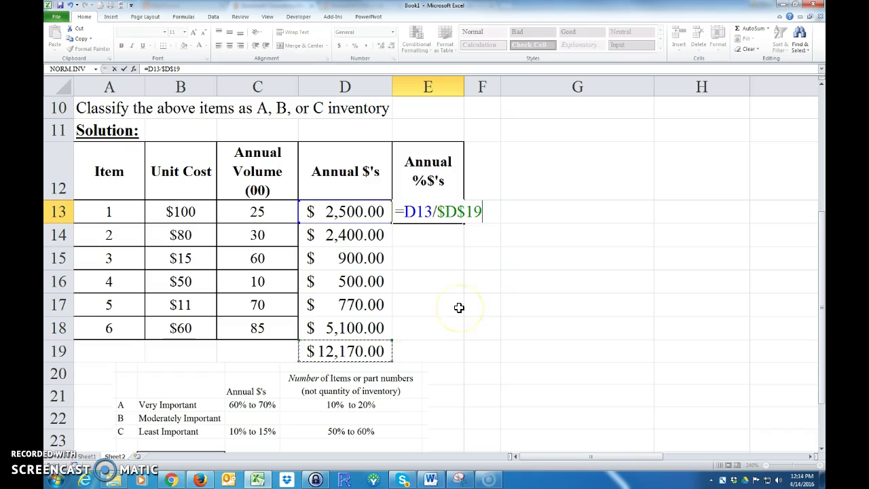
key("Return")
- Format E13 as a percentage with one decimal place and fill its formula down to E18
left_click(432, 211)
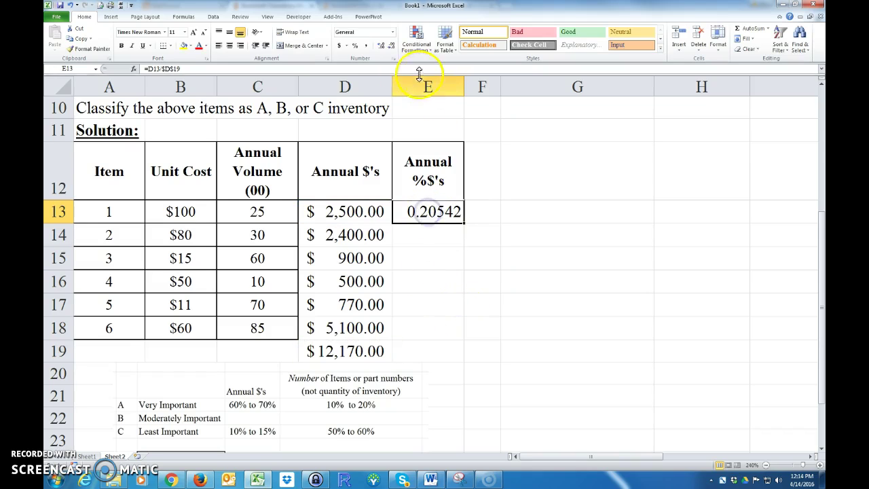
left_click(355, 45)
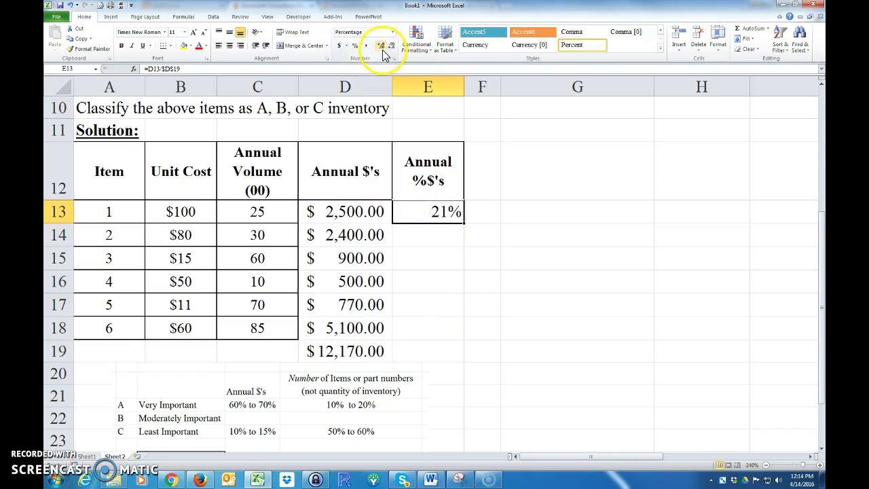
left_click(381, 46)
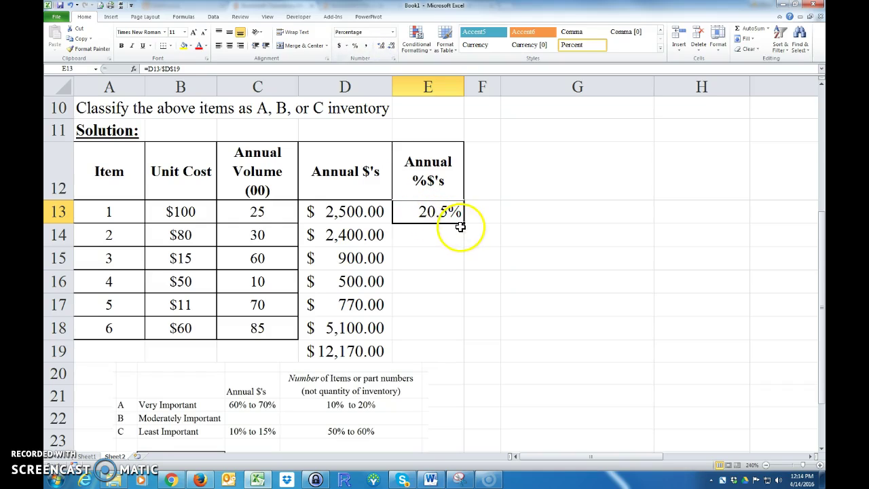
left_click_drag(464, 224, 438, 331)
left_click(452, 390)
- Examine each item's annual dollar percentage in E13:E18 against the A, B, C classification criteria
left_click(441, 213)
key("Left")
key("Down")
key("Right")
key("Down")
key("Down")
key("Down")
key("Down")
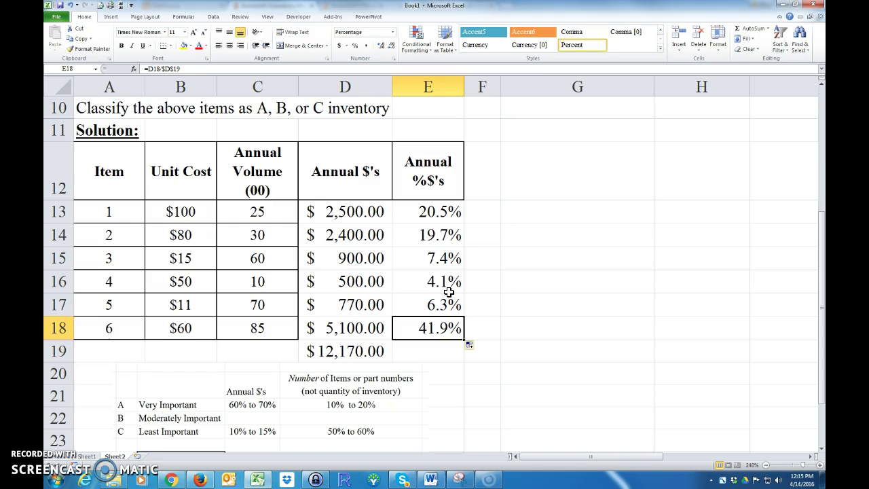
left_click(438, 330)
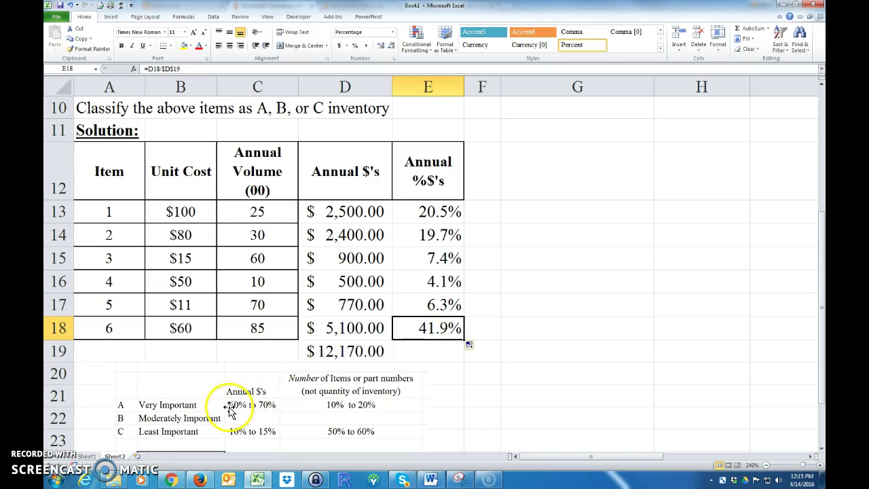
left_click(422, 212)
left_click(420, 333)
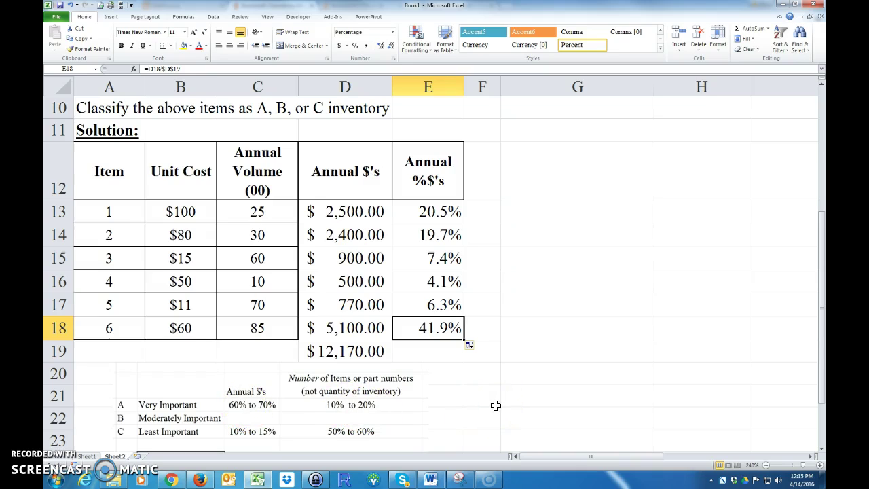
left_click(525, 350)
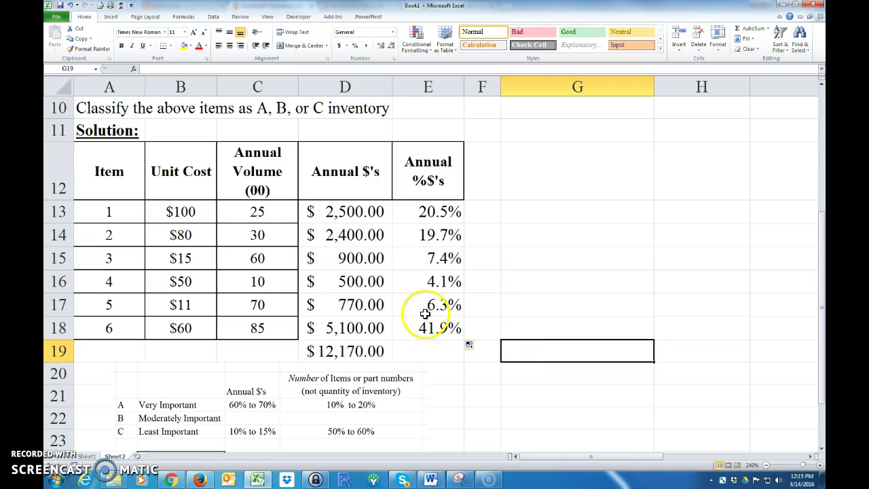
- Apply all borders to the annual dollar and percentage cells D13:E18
left_click_drag(319, 210, 419, 333)
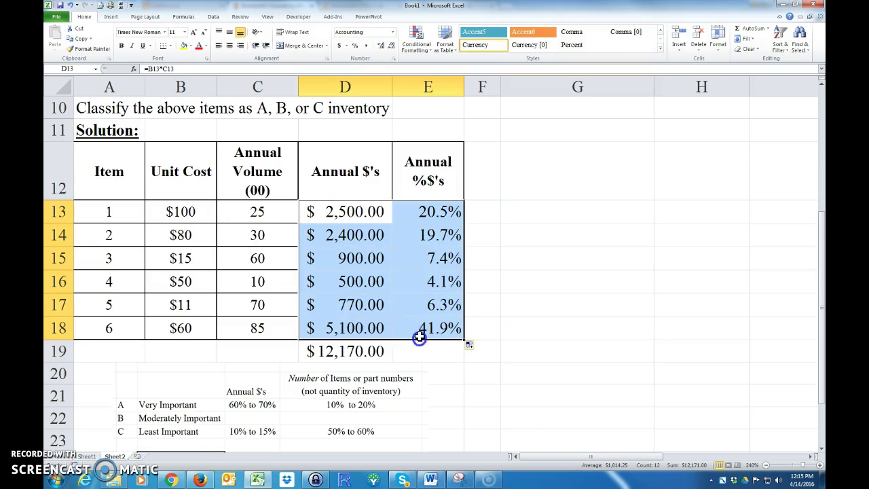
left_click(169, 45)
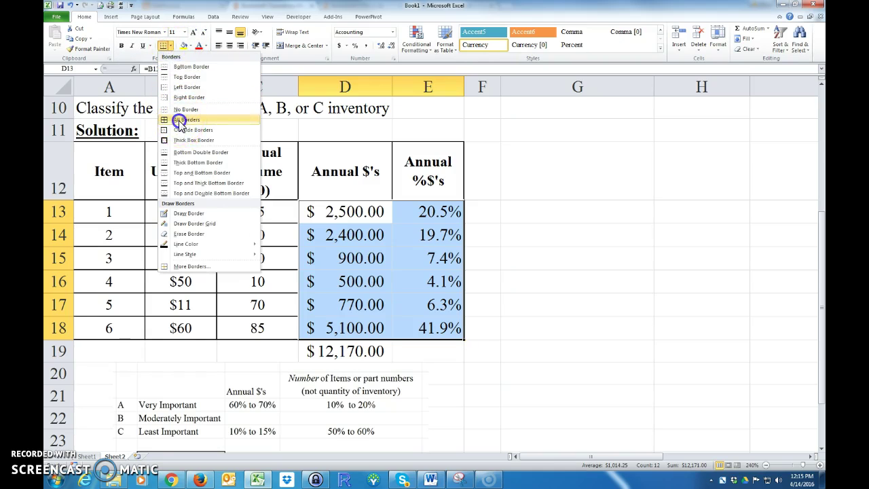
left_click(180, 122)
left_click(214, 237)
left_click(180, 253)
- Sort the item table A12:E18 by Annual %$'s from largest to smallest
left_click_drag(82, 160, 410, 321)
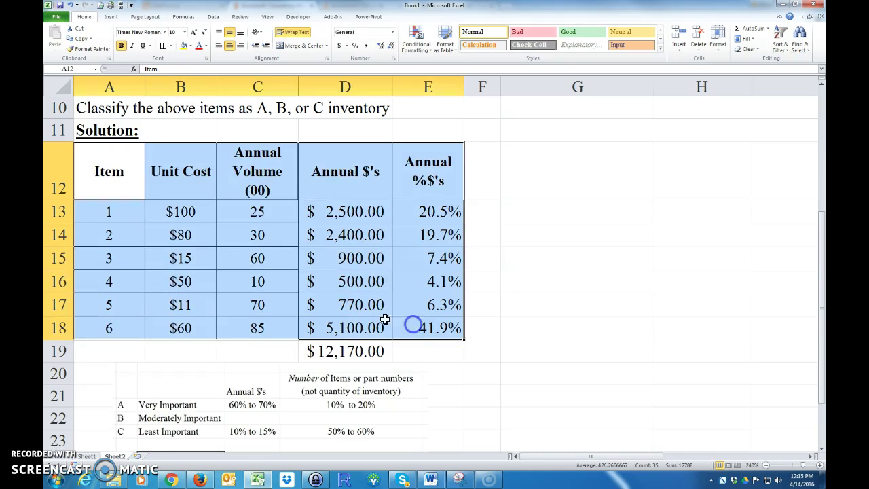
left_click(213, 16)
left_click(264, 43)
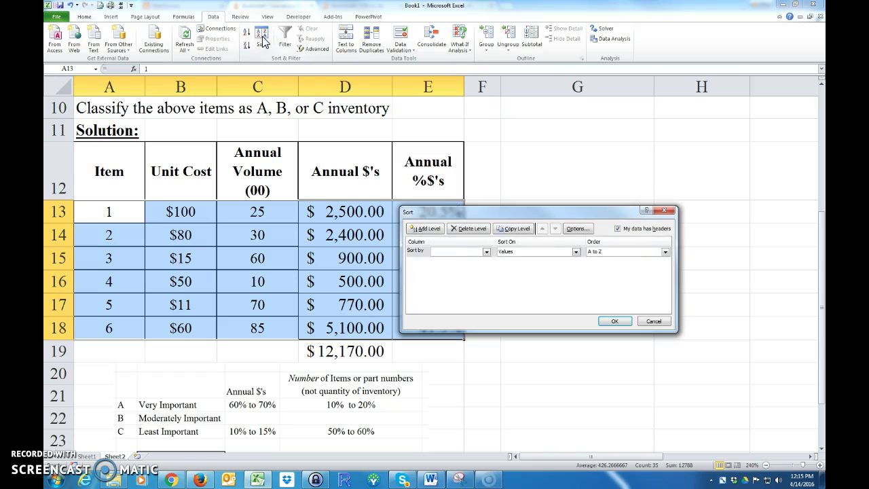
left_click(486, 251)
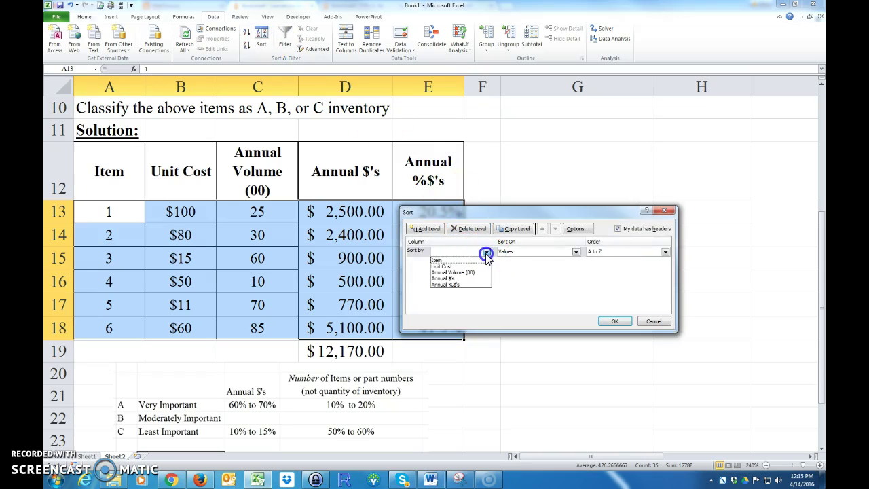
left_click(450, 285)
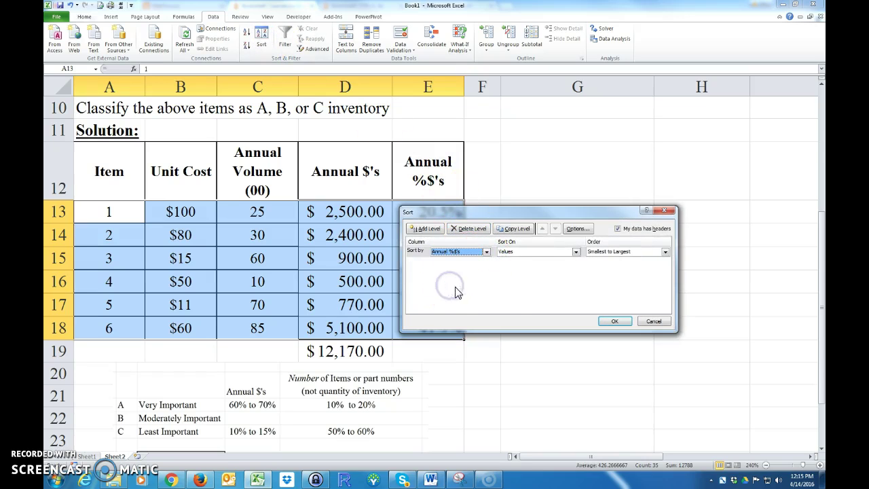
left_click(666, 252)
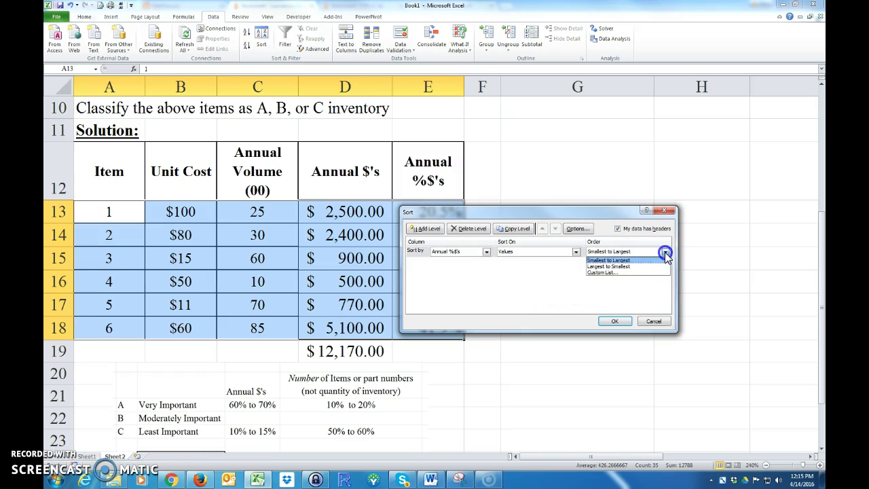
left_click(603, 267)
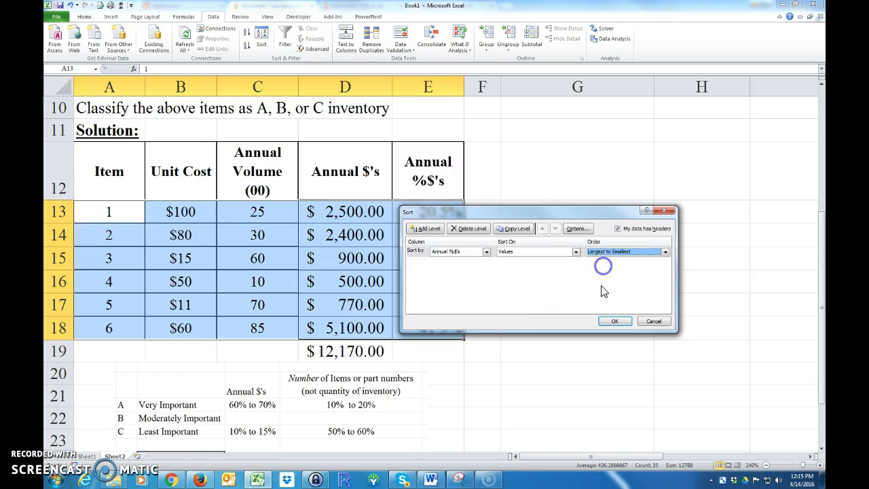
left_click(614, 322)
left_click(556, 373)
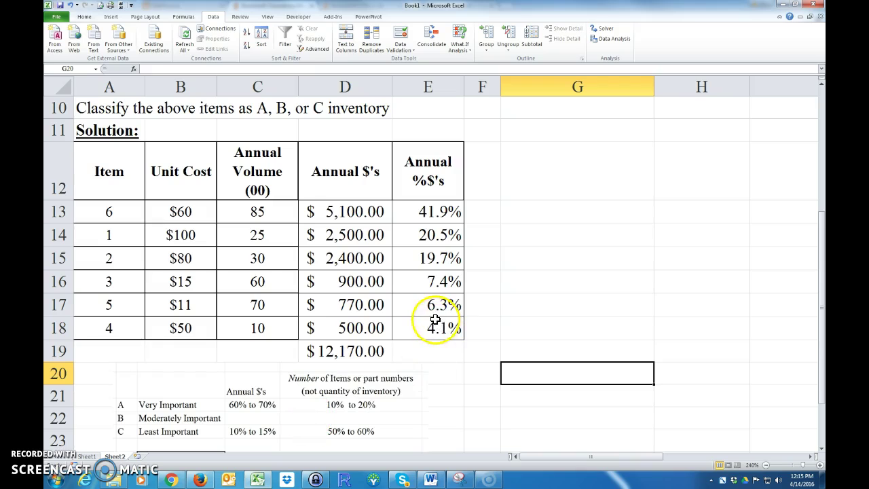
- Classify item 6 as A in F13
left_click(484, 215)
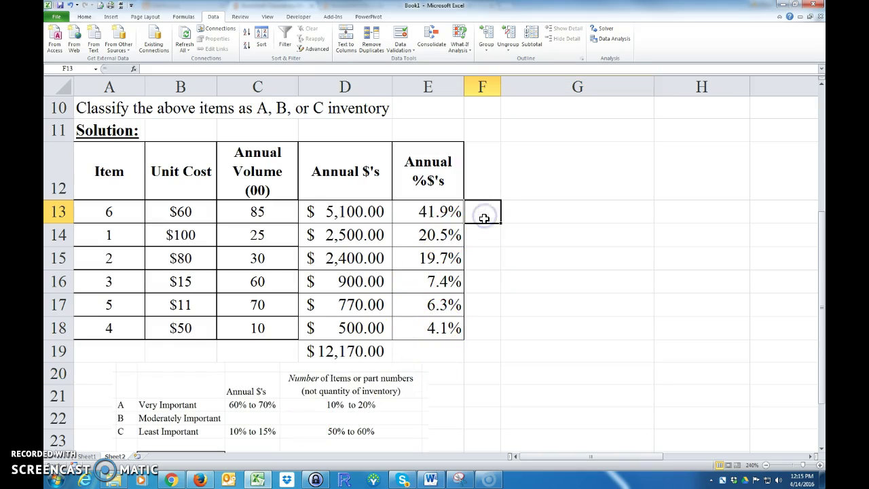
type("A")
key("Return")
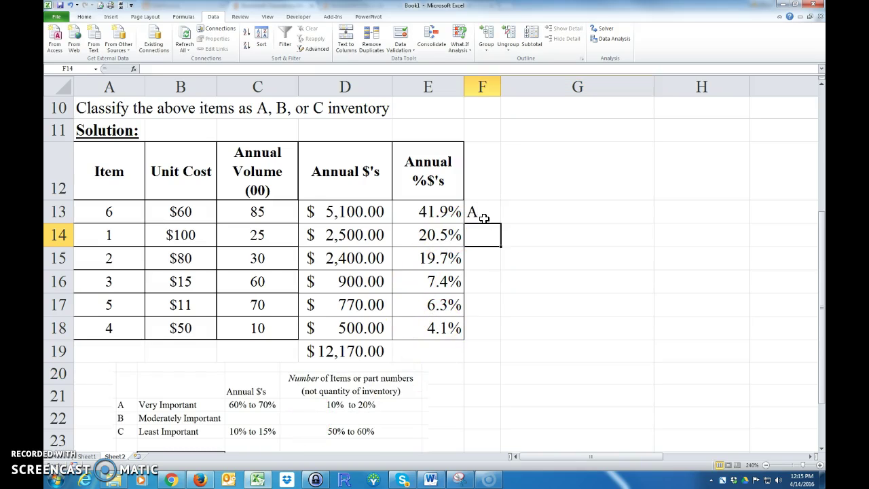
- Classify items 4 and 5 as C in F18 and F17
key("Down")
key("Down")
key("Down")
key("Down")
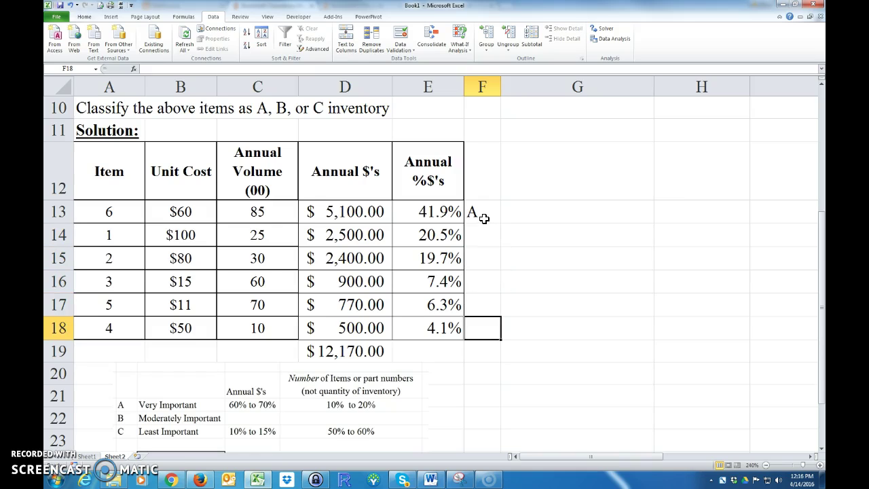
type("C")
key("Up")
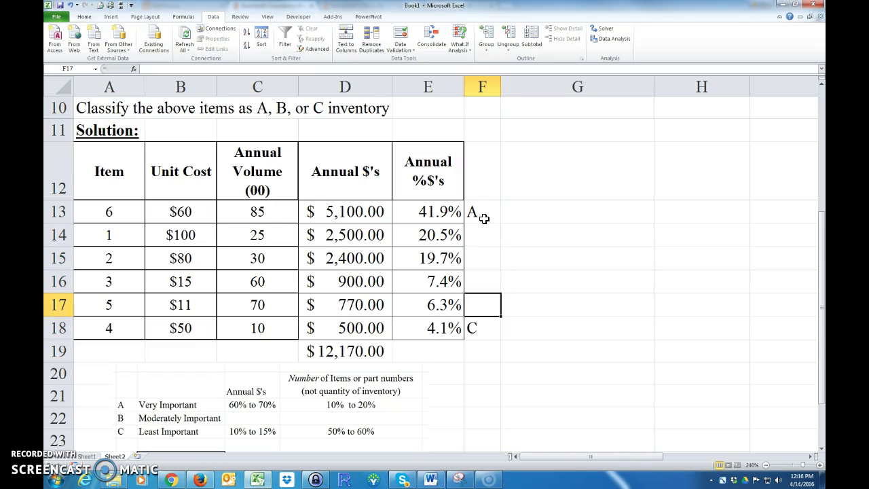
type("C")
key("Up")
key("Up")
key("Up")
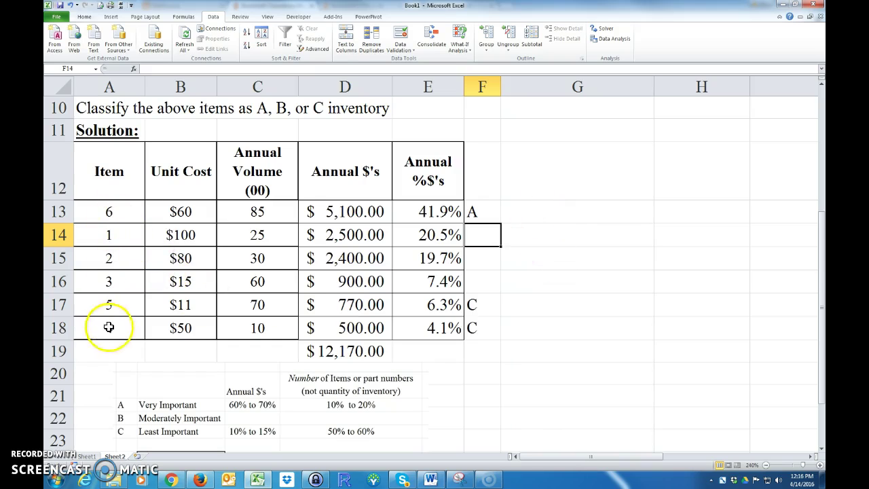
- Calculate one item's share of the six items in G13 with =1/6 and format it as a percentage
left_click(536, 213)
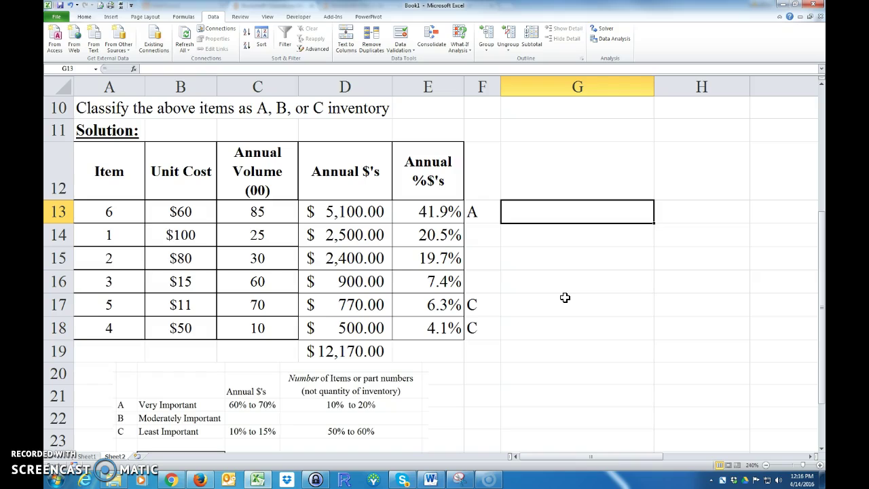
type("16")
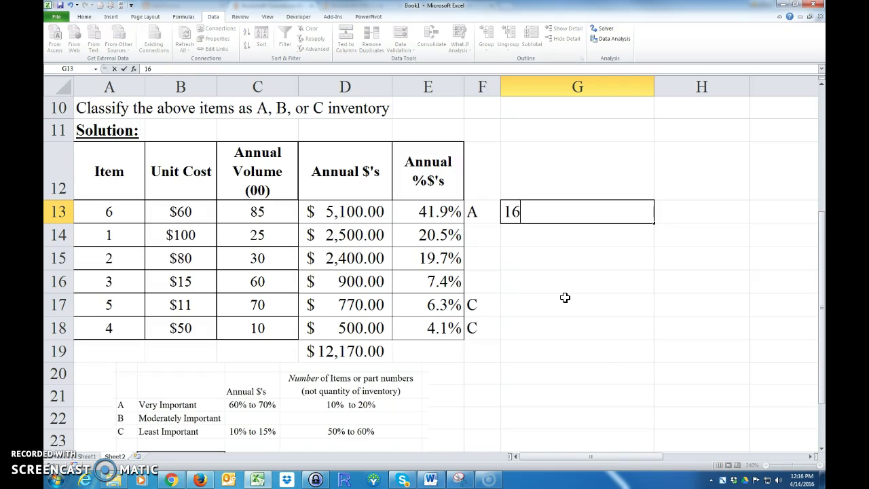
left_click(574, 331)
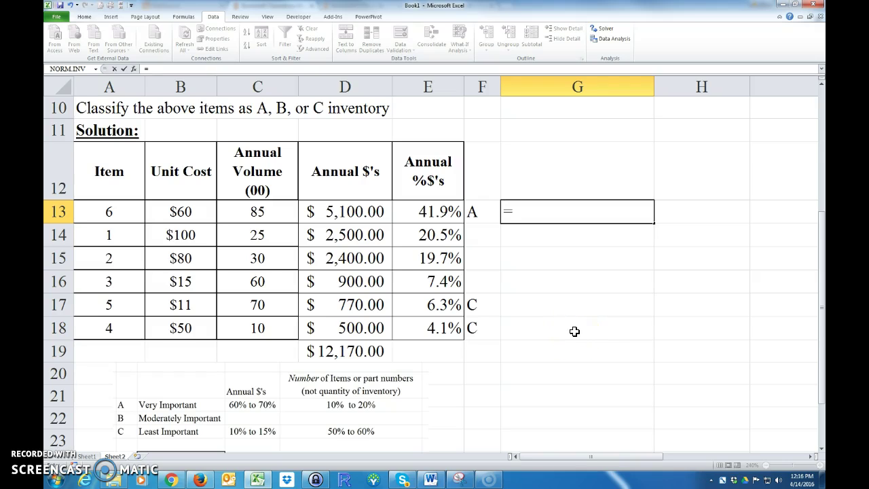
key("Return")
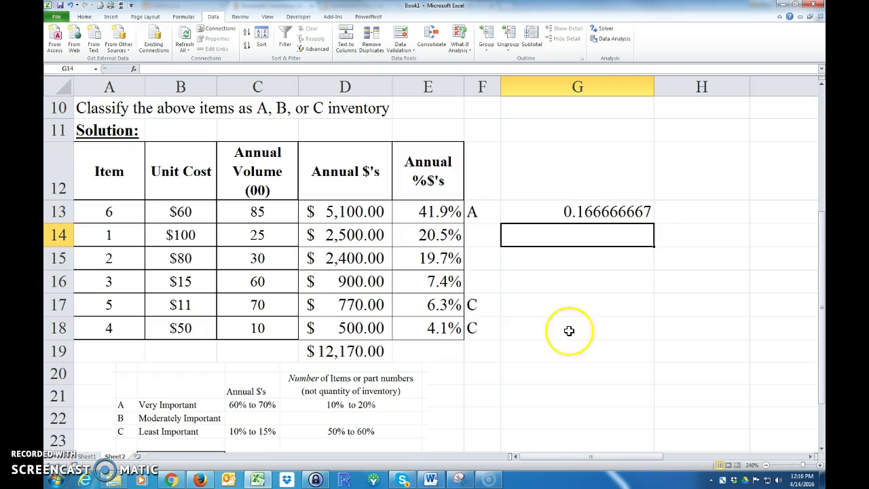
left_click(523, 211)
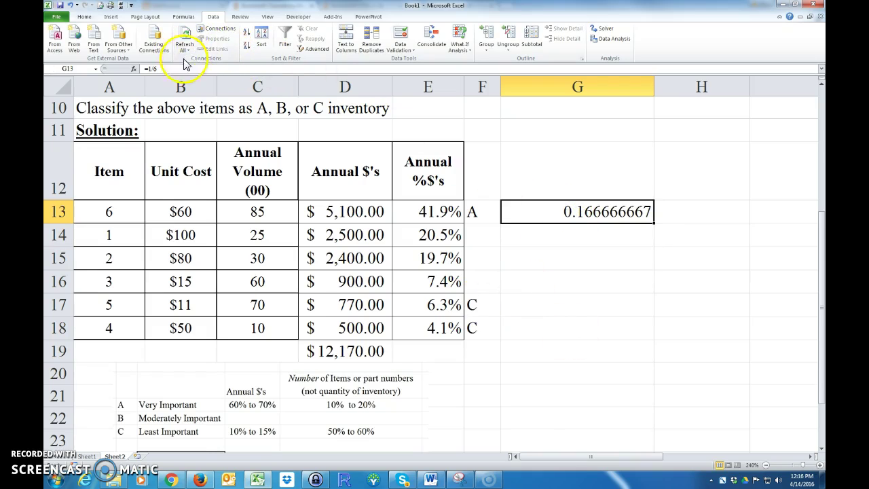
left_click(84, 16)
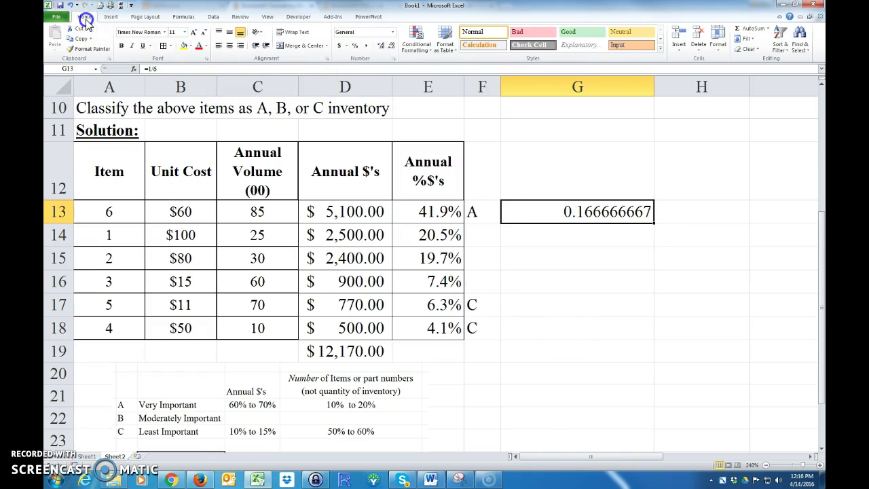
left_click(354, 46)
left_click(575, 271)
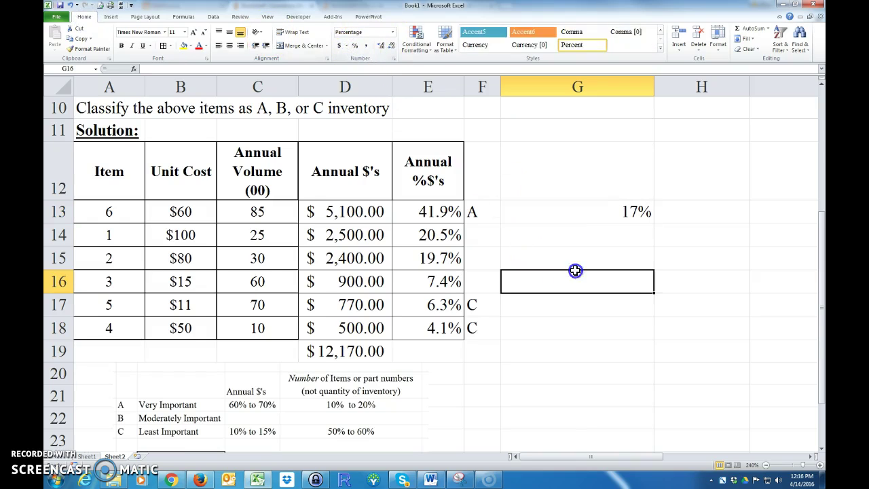
left_click(585, 213)
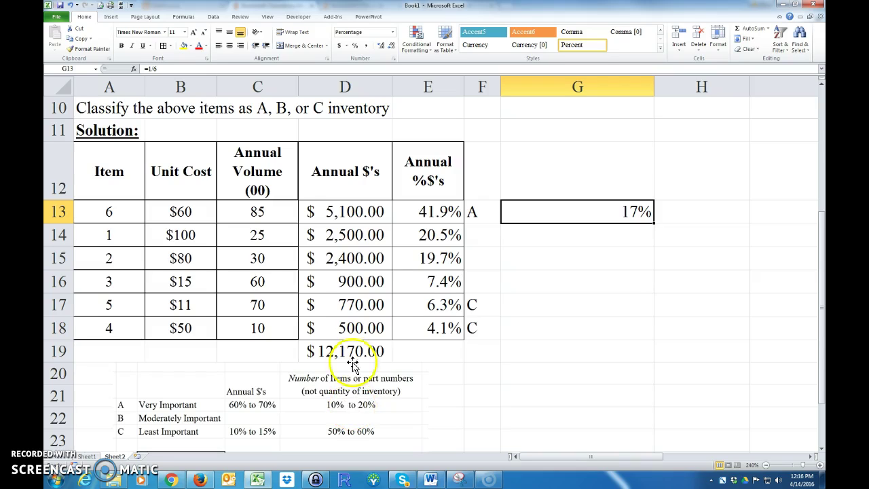
left_click(567, 243)
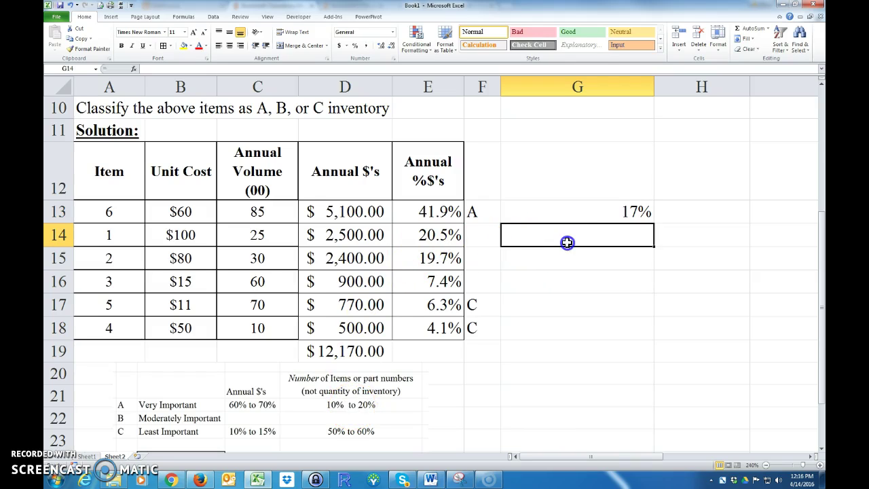
left_click(471, 237)
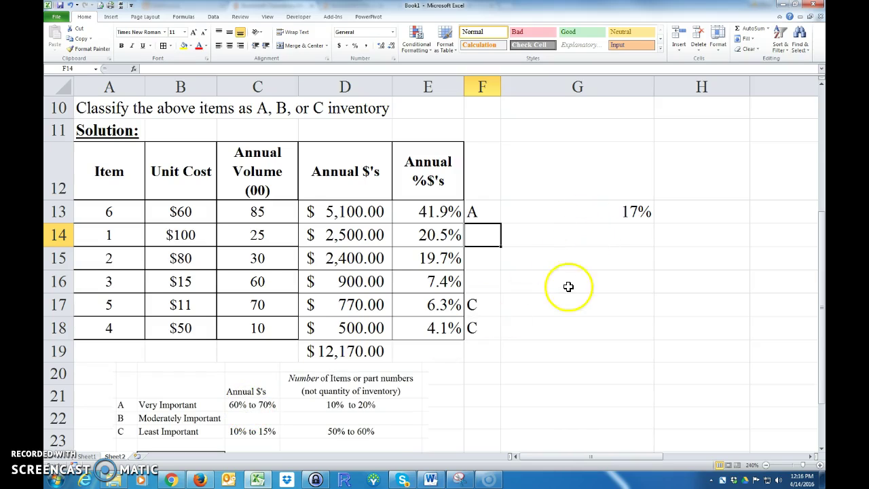
- Enter the column heading "number of items %)" in G12
left_click(562, 185)
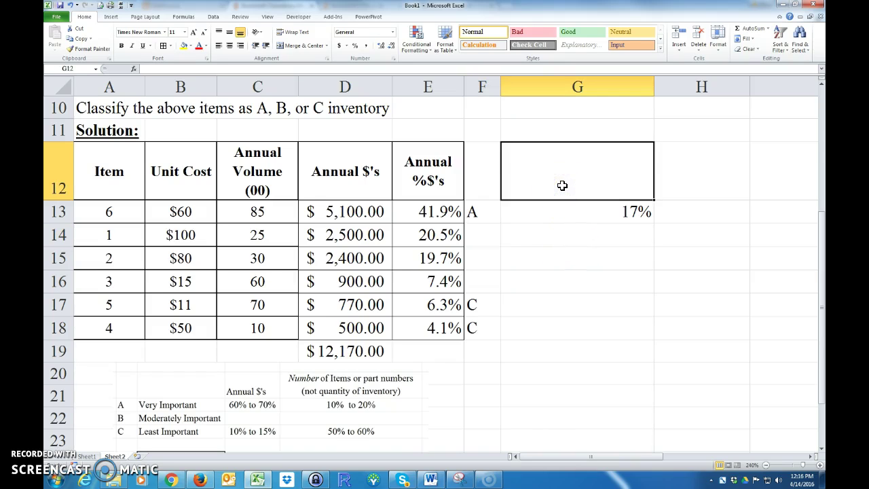
type("number of items %")
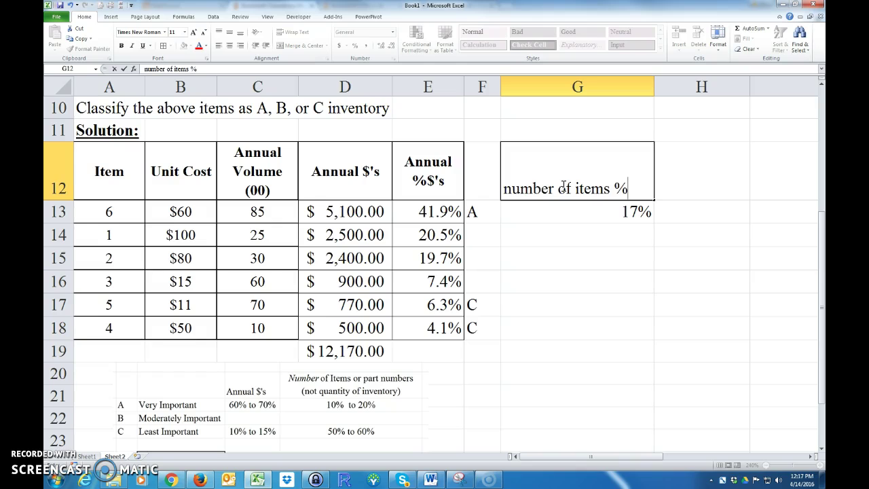
type(")")
key("Return")
left_click(561, 238)
- Enter the heading "Classification" in F12 and widen column F so the word fits on one line
left_click(491, 182)
type("Cla")
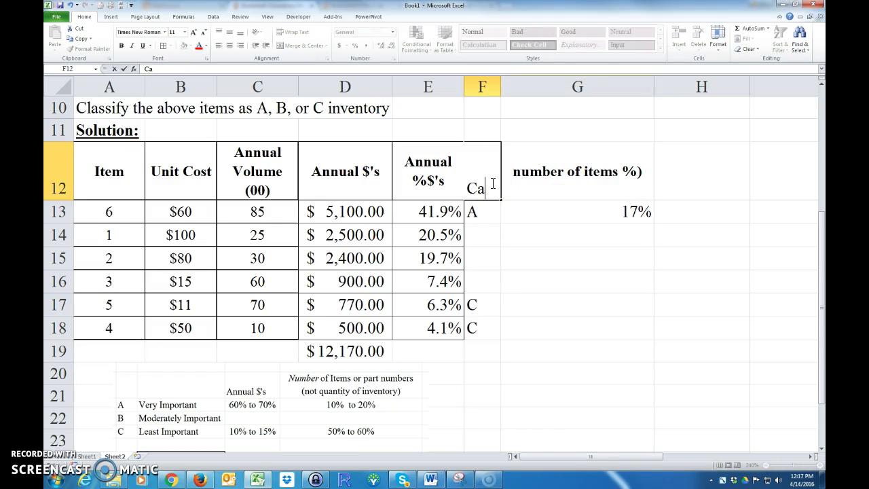
type("ssificat")
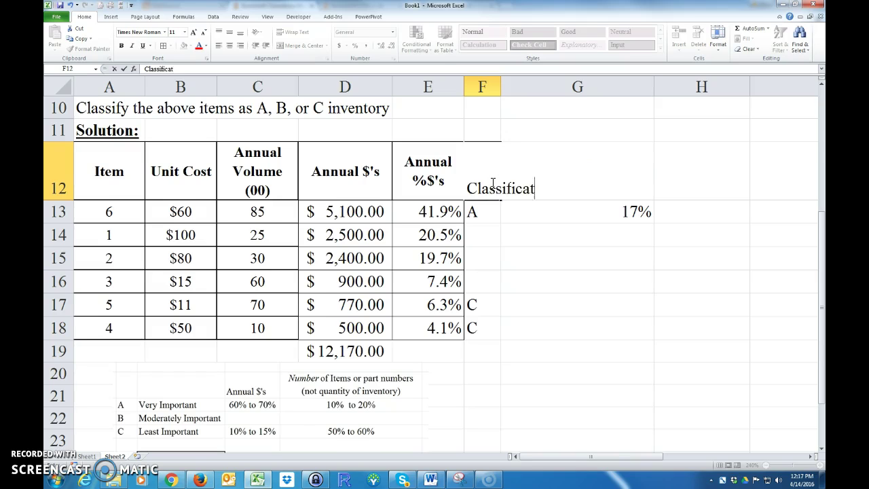
type("ion")
key("Return")
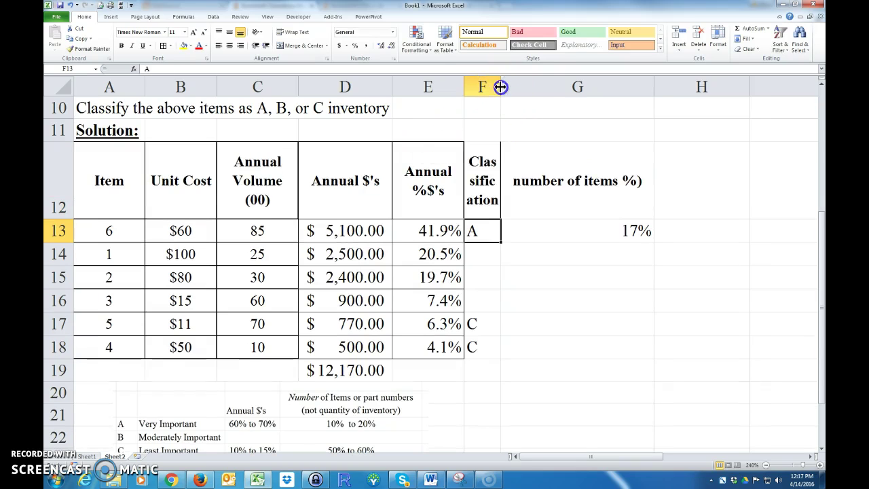
left_click_drag(500, 85, 570, 97)
left_click(555, 324)
- Classify items 1 and 2 as B in F14 and F15
left_click(498, 255)
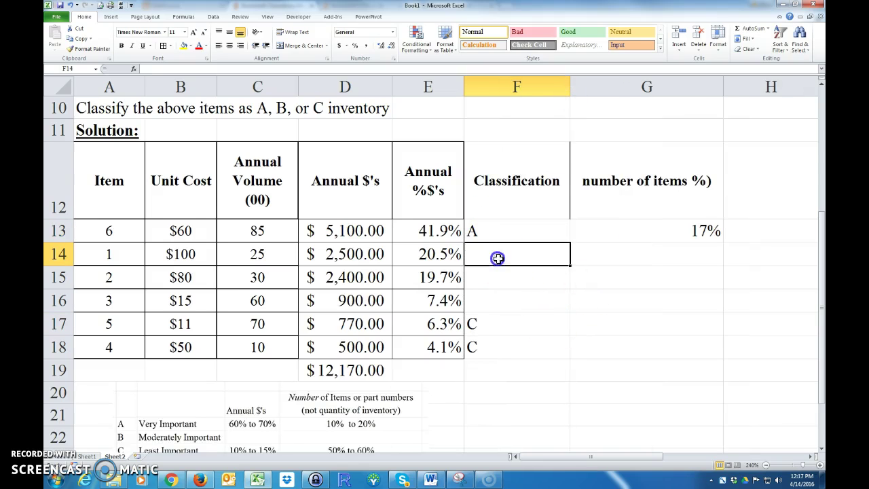
left_click(459, 480)
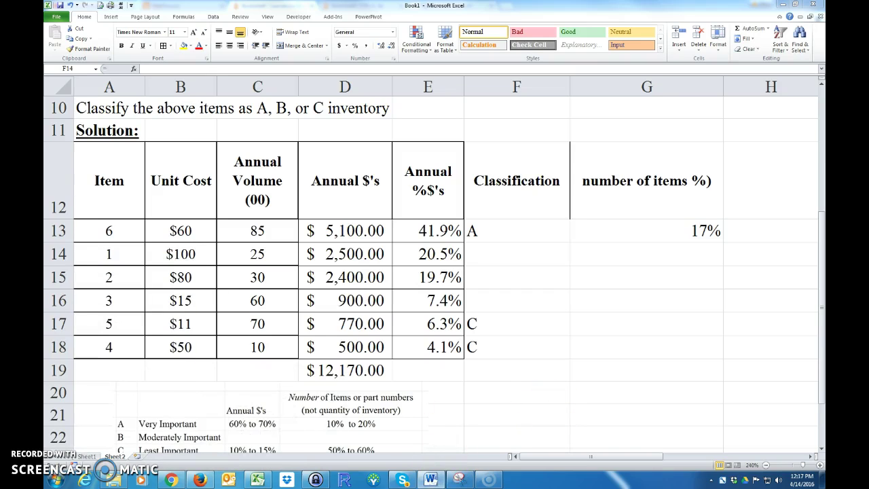
left_click(487, 255)
type("B")
key("Return")
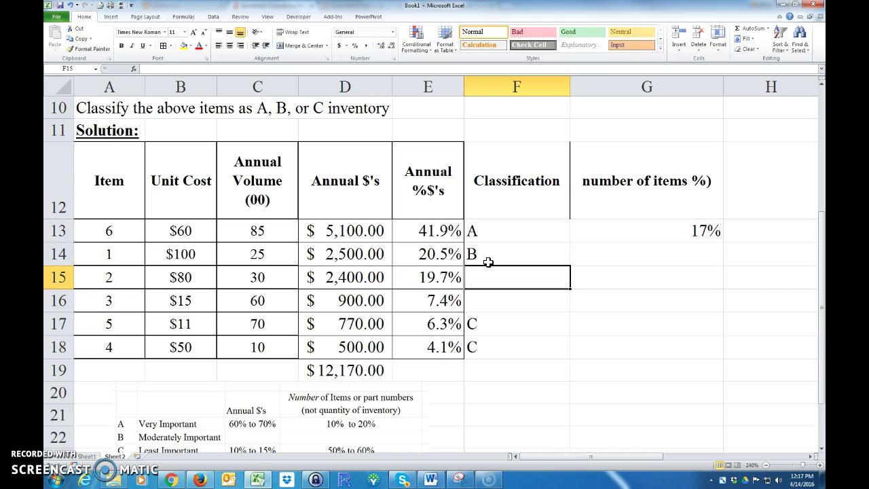
type("B")
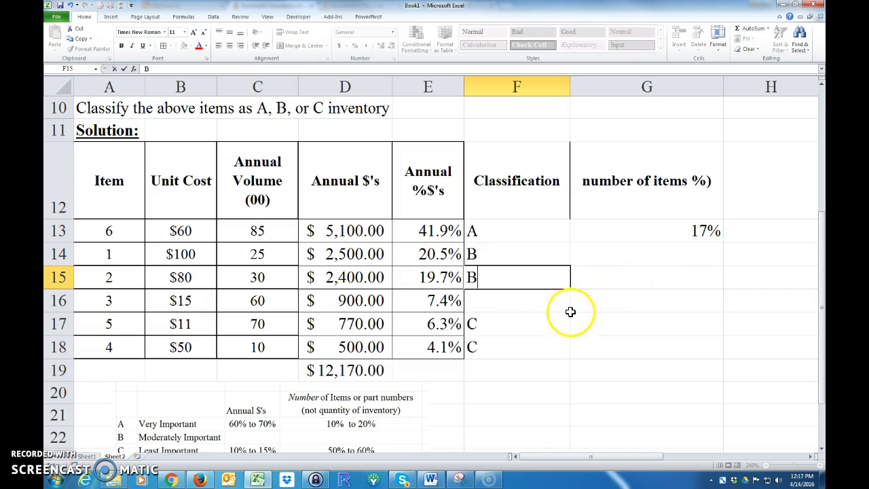
left_click(506, 303)
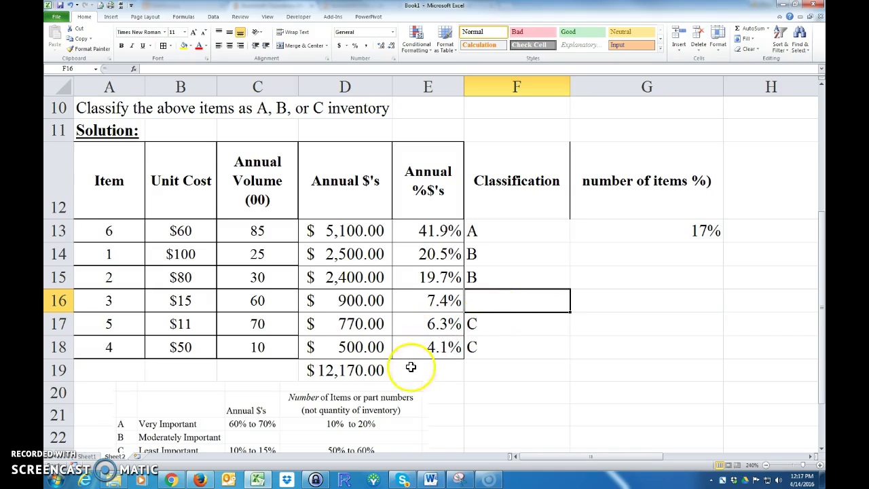
- Sum the annual dollar percentages of items 3, 5 and 4 (E16:E18) in E19
left_click(657, 341)
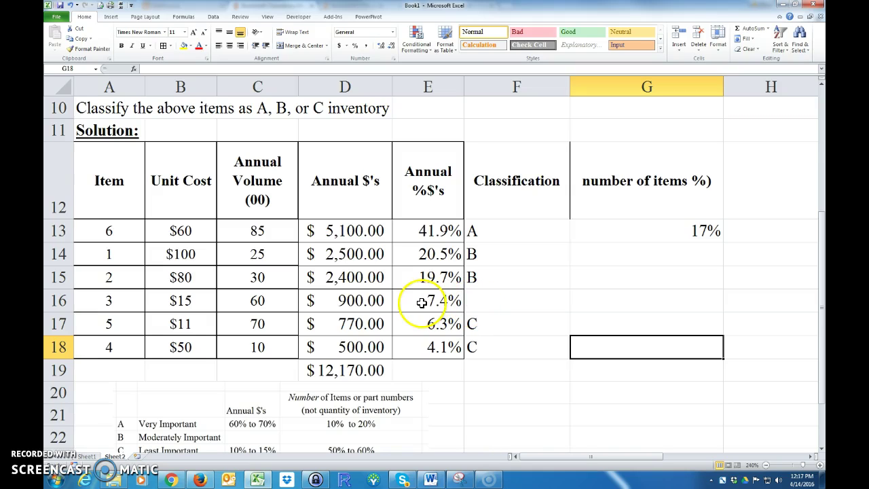
left_click(435, 368)
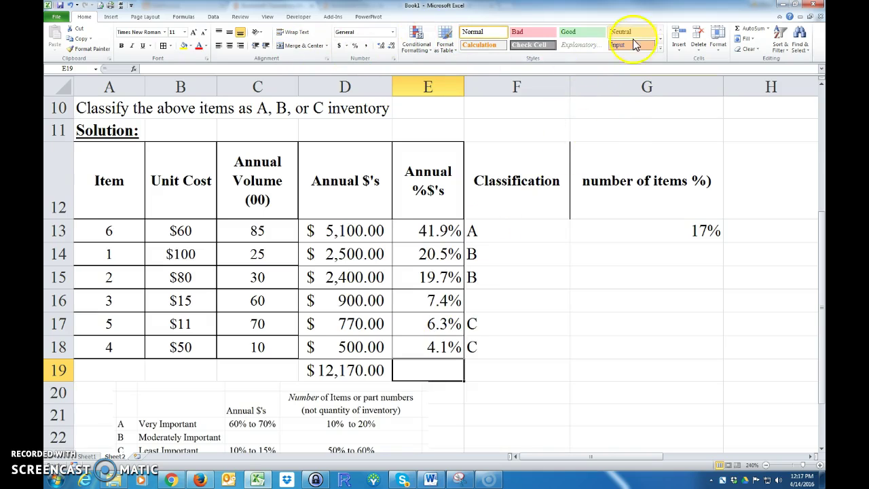
left_click(751, 28)
left_click_drag(436, 300, 435, 345)
key("Return")
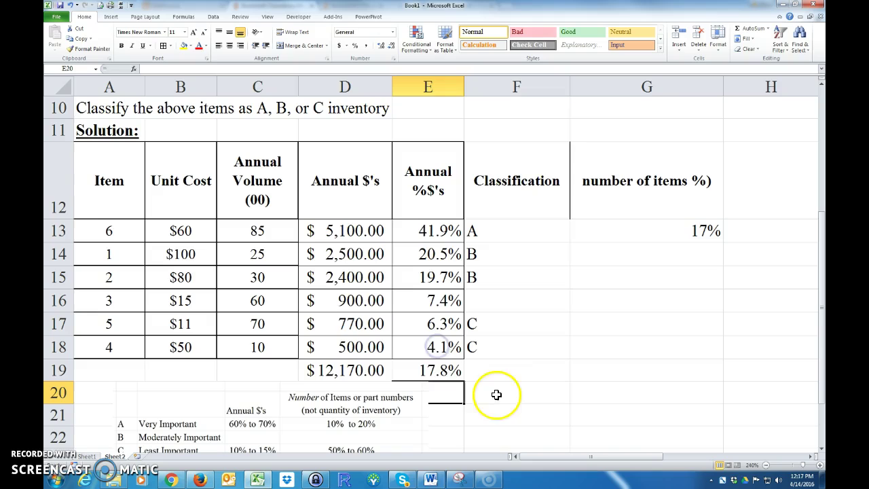
- Classify item 3 as C in F16
left_click(432, 369)
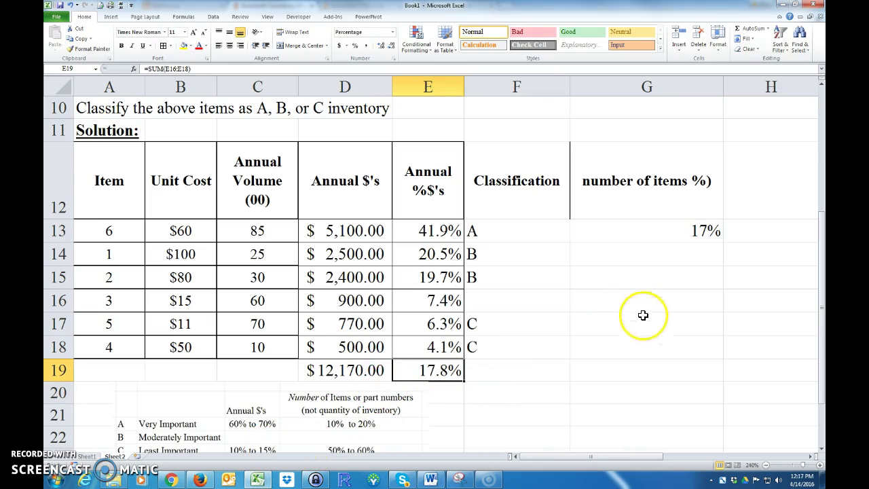
left_click(492, 299)
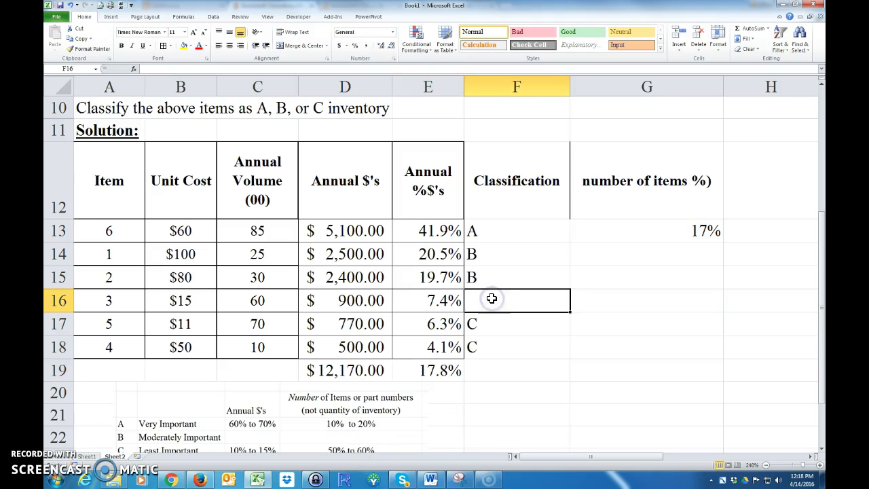
type("C")
key("Return")
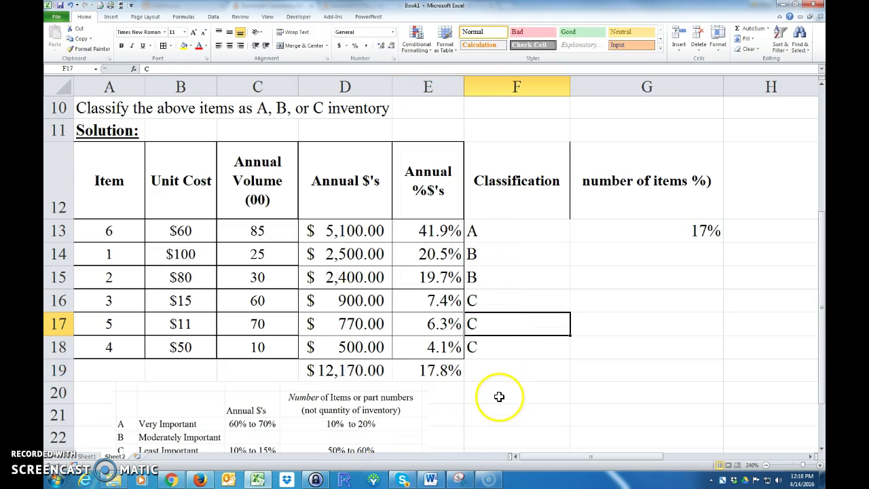
- Enter 50% in G17 as the share of item count for the C items
left_click(603, 324)
type("%0")
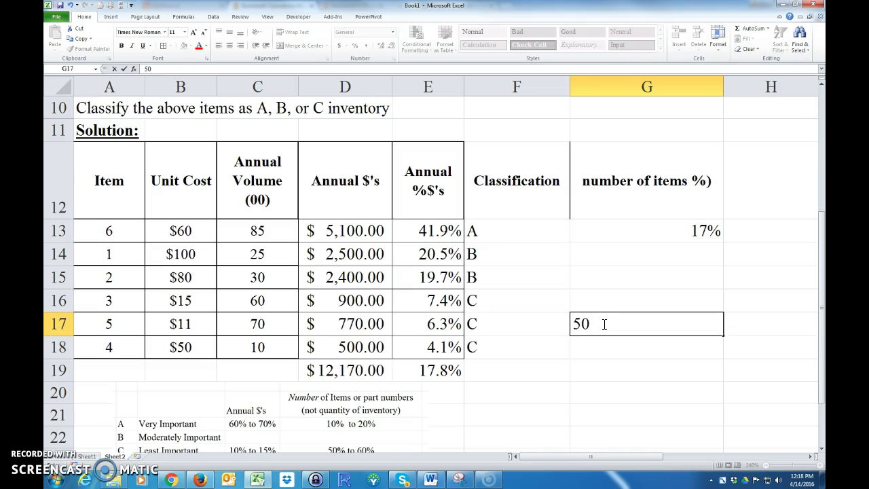
key("Up")
key("Up")
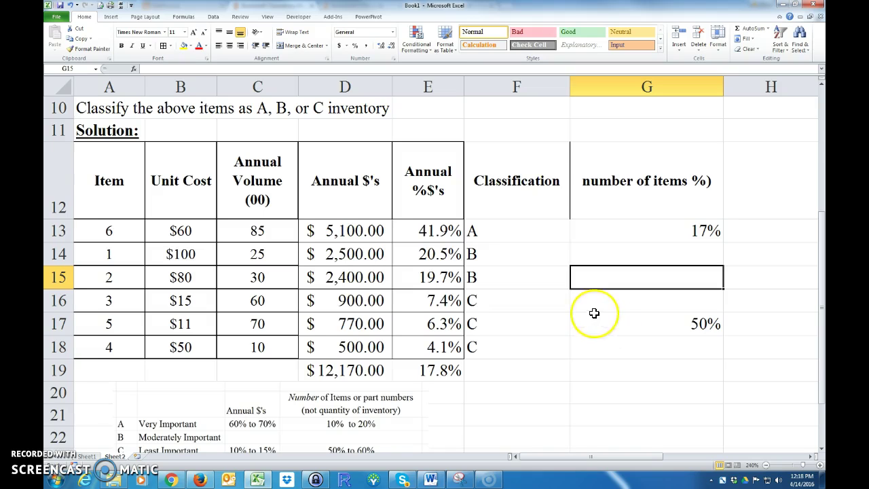
- Move the ABC reference picture slightly down and to the left, leaving a gap below the total row
scroll(264, 372, "down", 2)
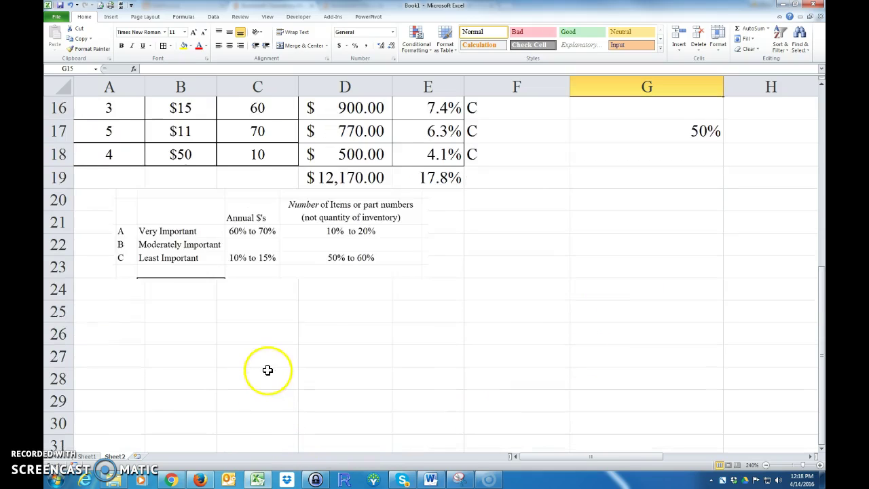
scroll(267, 370, "up", 1)
left_click_drag(275, 288, 189, 320)
scroll(575, 339, "up", 3)
scroll(548, 351, "down", 1)
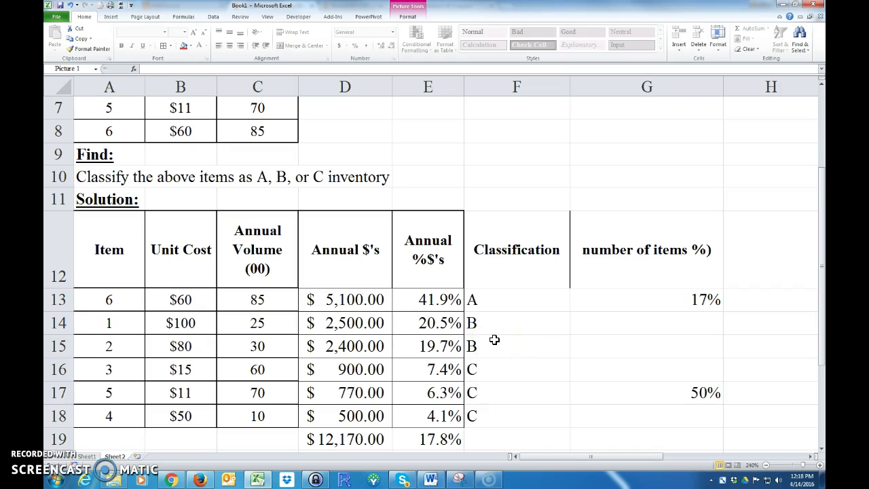
- Compare item 6's share of item count in G13 and of annual dollars in E13 with the reference picture's ranges
left_click(621, 300)
scroll(478, 351, "down", 2)
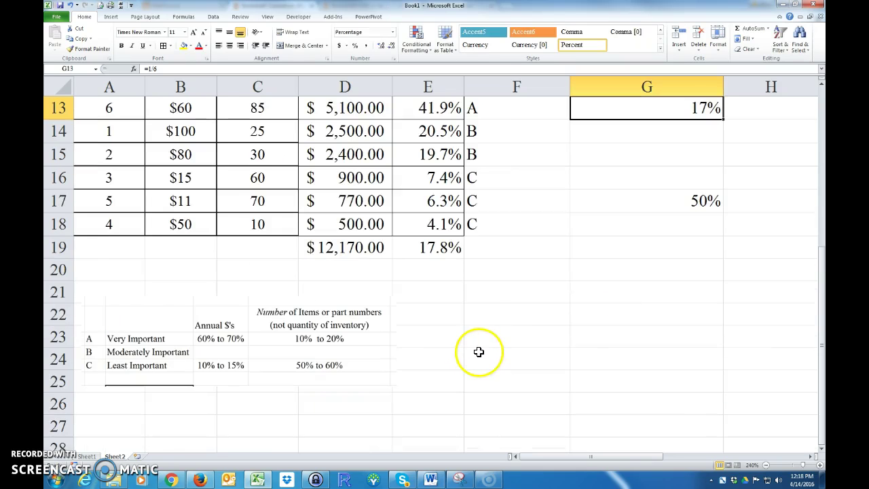
left_click(337, 338)
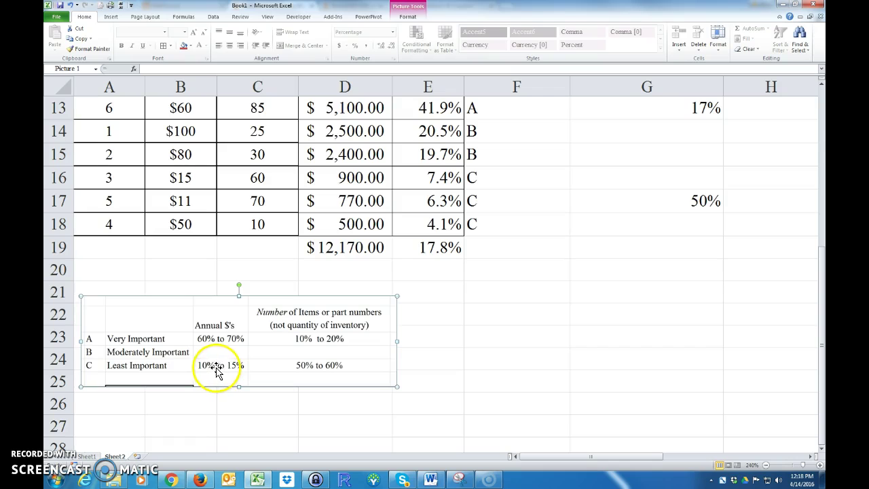
scroll(543, 326, "up", 3)
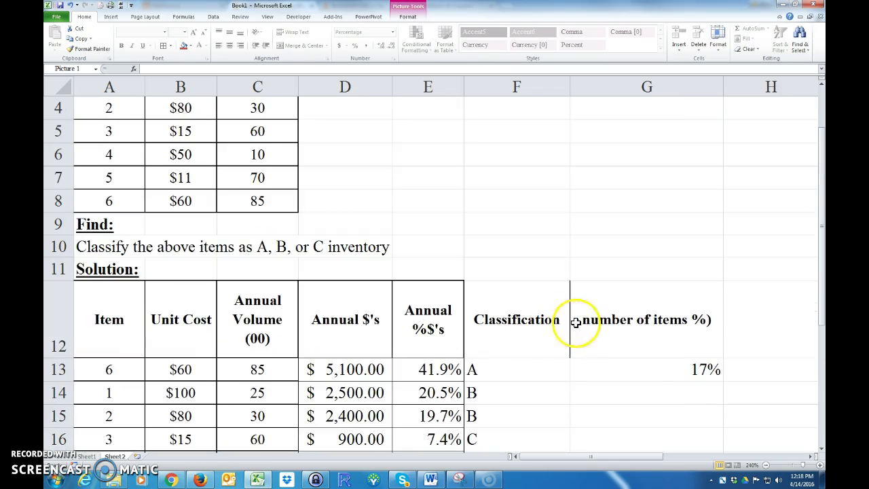
left_click(648, 368)
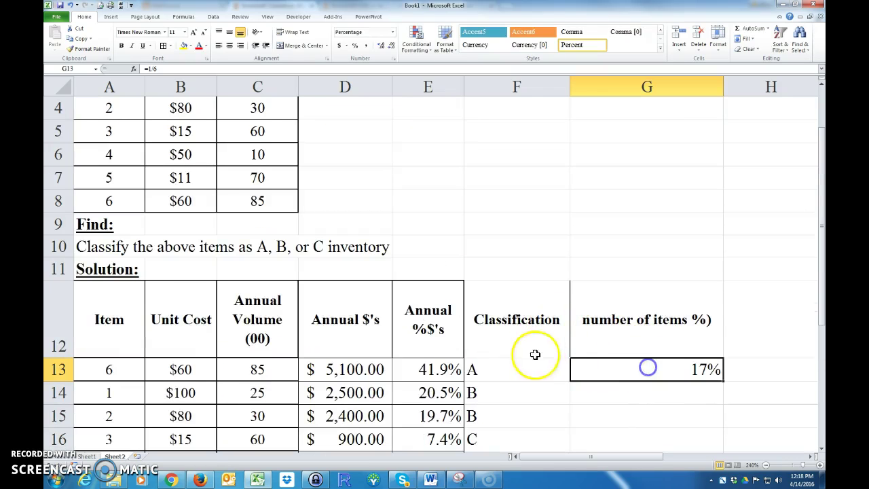
left_click(434, 369)
scroll(469, 370, "down", 1)
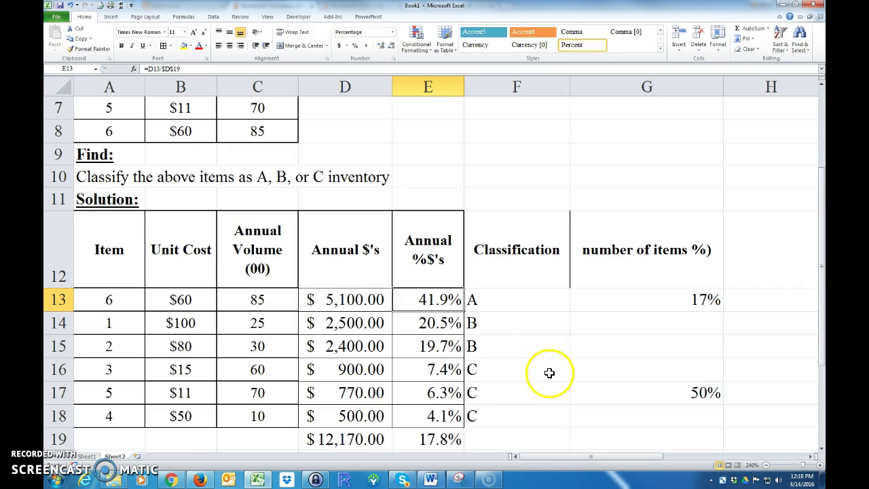
scroll(550, 372, "down", 1)
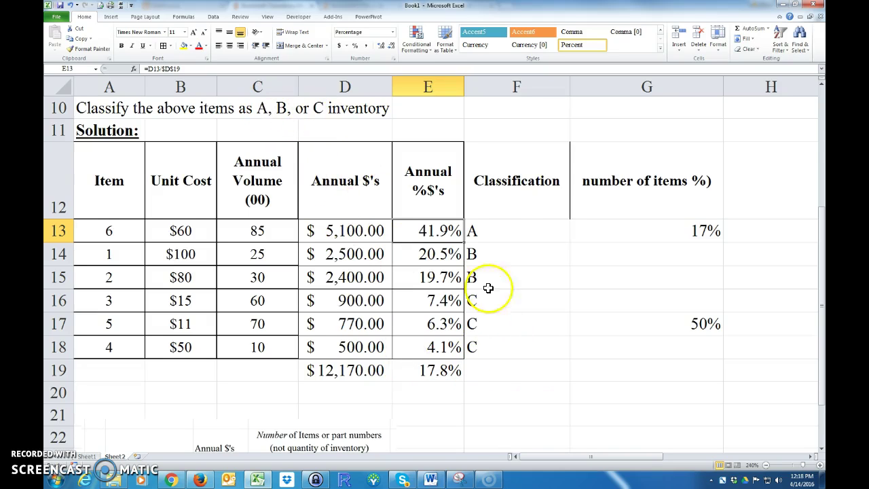
- Try classifying item 1 as A in F14 and item 3 as B in F16
left_click_drag(489, 229, 488, 329)
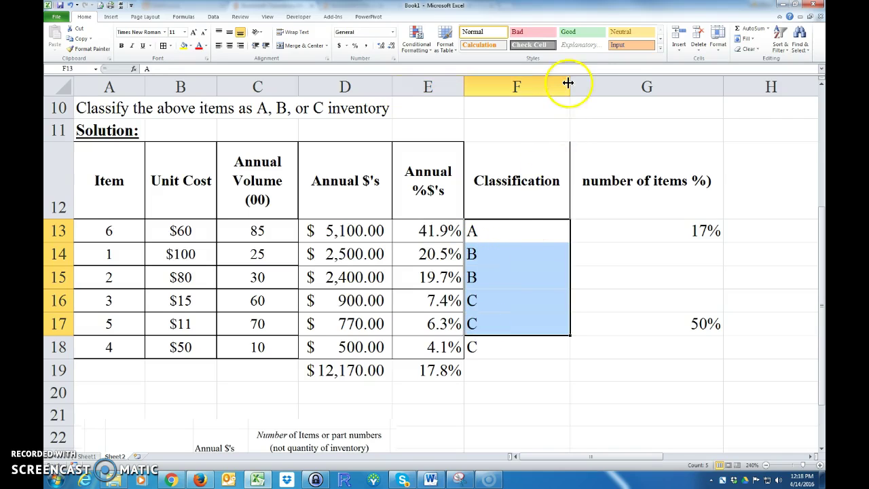
left_click(491, 285)
left_click(481, 254)
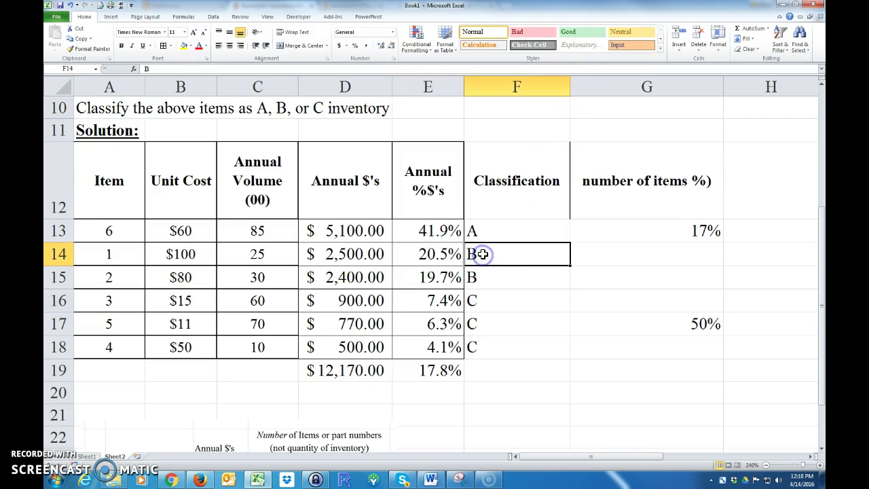
type("A")
key("Return")
key("Return")
type("B")
key("Return")
- Set item 1 back to B in F14 and item 3 back to C in F16
key("Up")
key("Up")
key("Up")
type("B")
key("Return")
key("Return")
type("C")
key("Return")
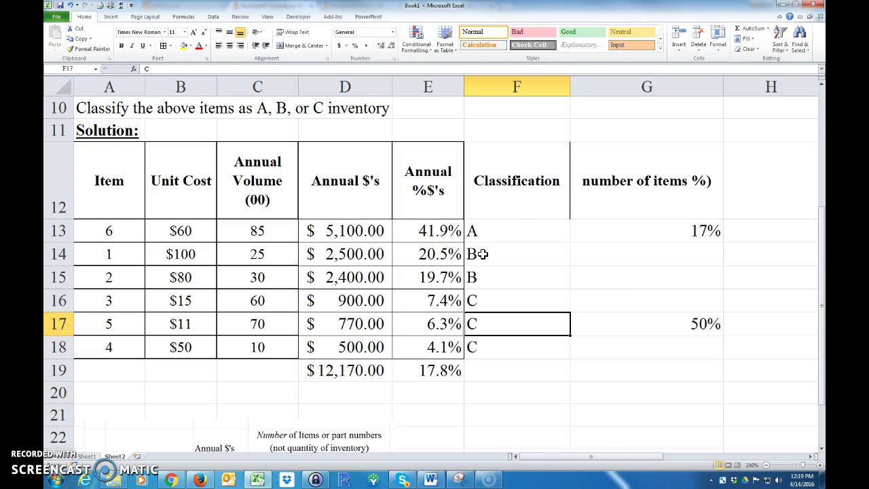
- Move the ABC reference picture up to row 20, directly beneath the total row
left_click(438, 232)
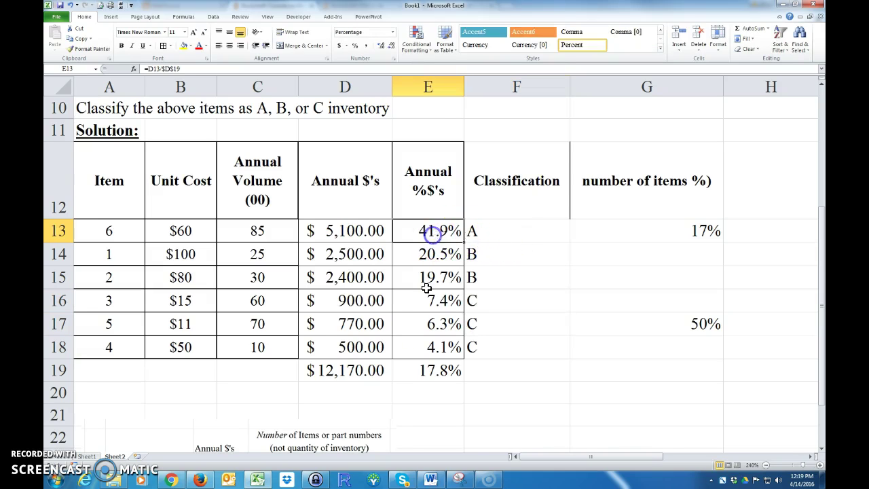
scroll(283, 408, "down", 2)
left_click_drag(269, 265, 281, 234)
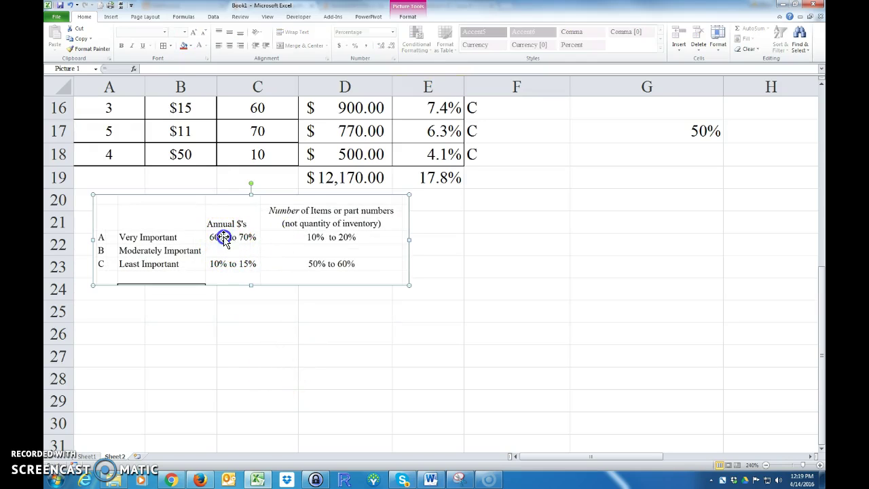
scroll(504, 347, "up", 1)
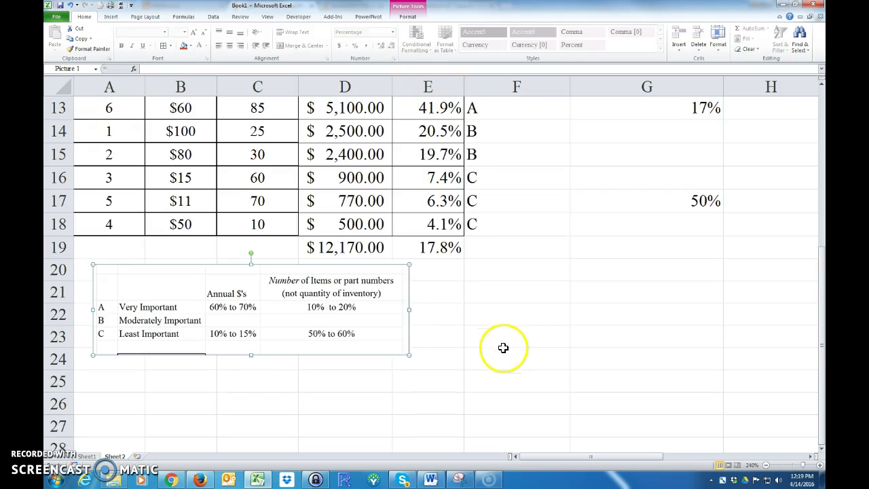
- Review the final classifications and percentages against the reference ranges and the given item data
scroll(495, 337, "up", 2)
scroll(502, 348, "down", 1)
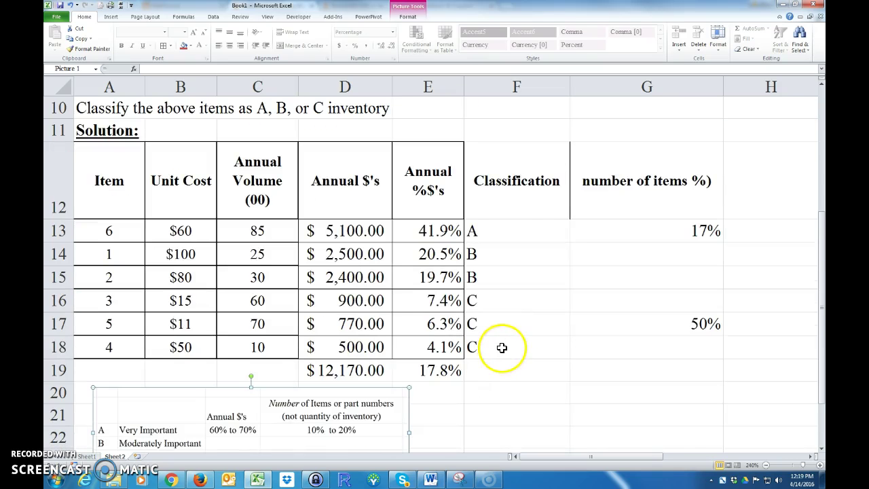
scroll(311, 403, "down", 2)
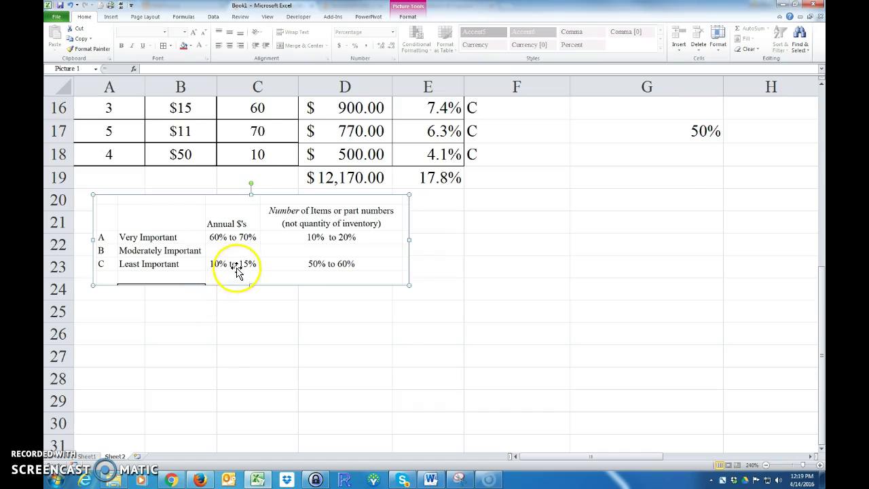
scroll(236, 270, "up", 1)
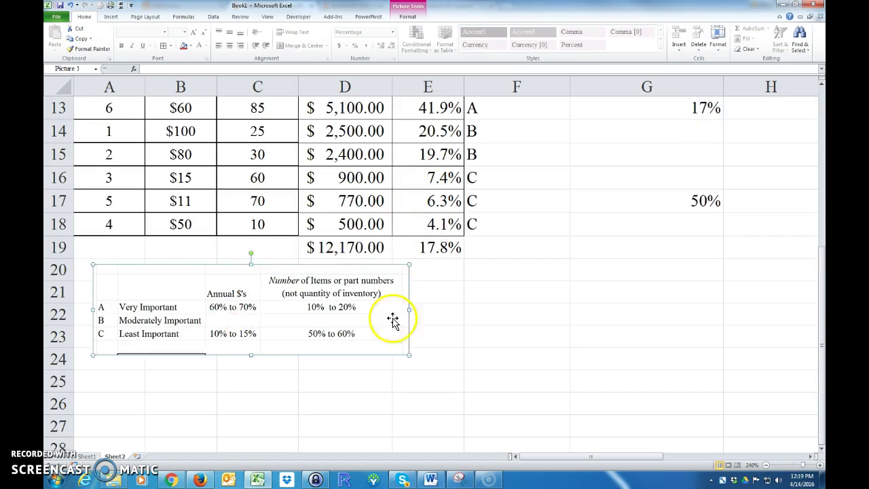
scroll(470, 316, "up", 1)
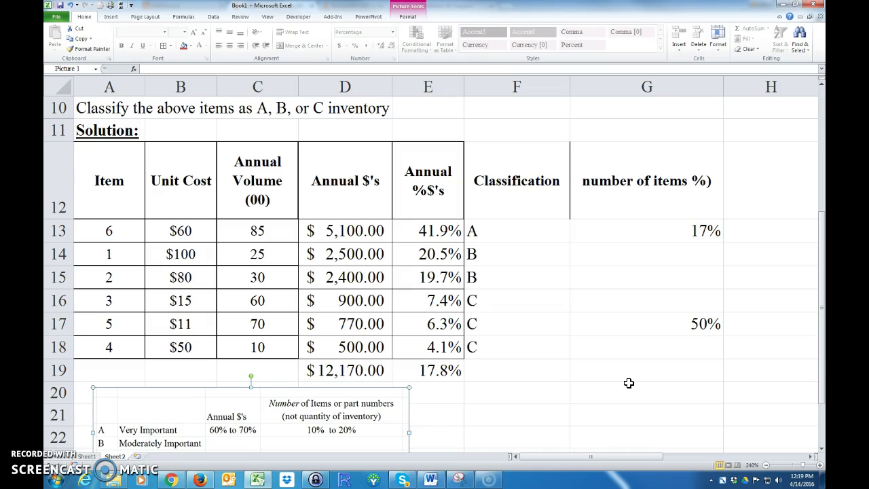
scroll(368, 331, "up", 3)
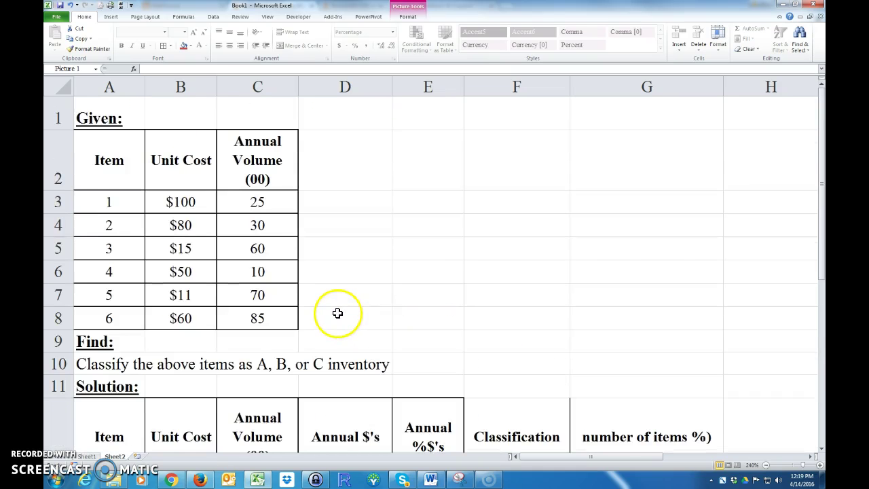
scroll(340, 312, "down", 3)
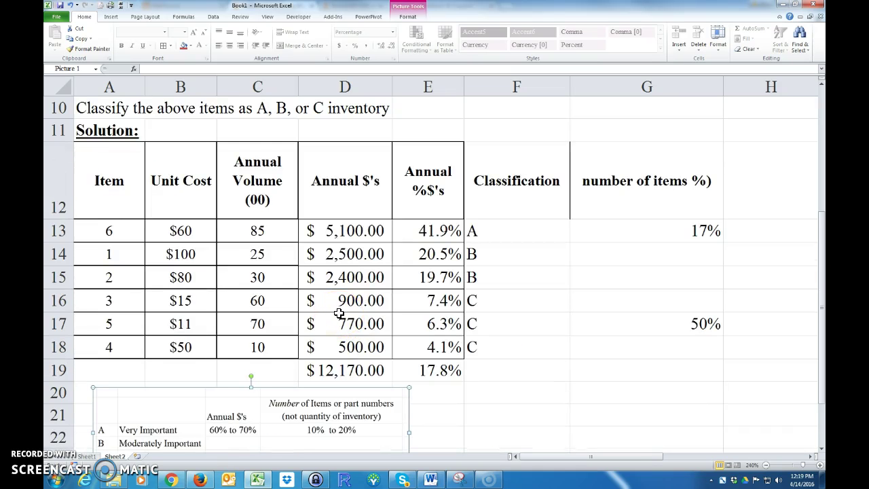